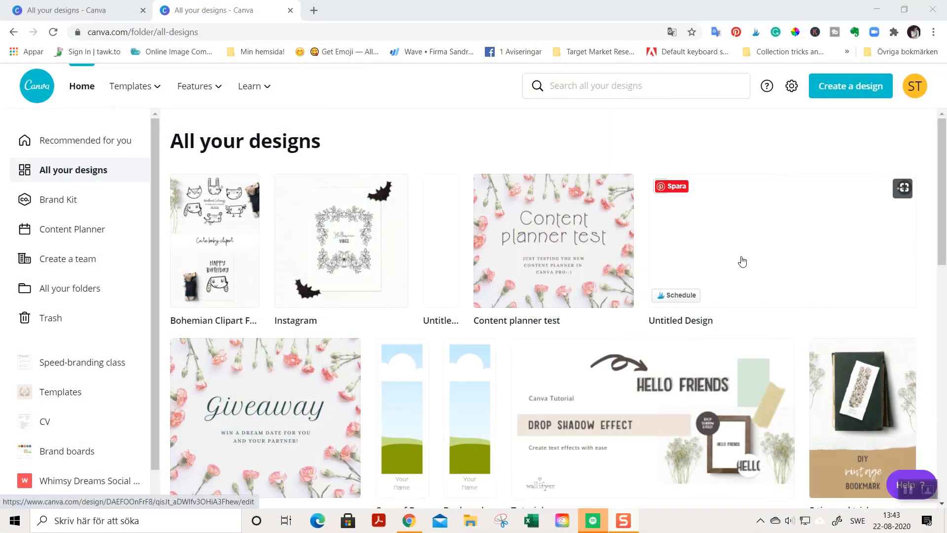
Start a new blank Folded Card design (Portrait, 10 × 7 in) by searching 'card'.
left_click(842, 93)
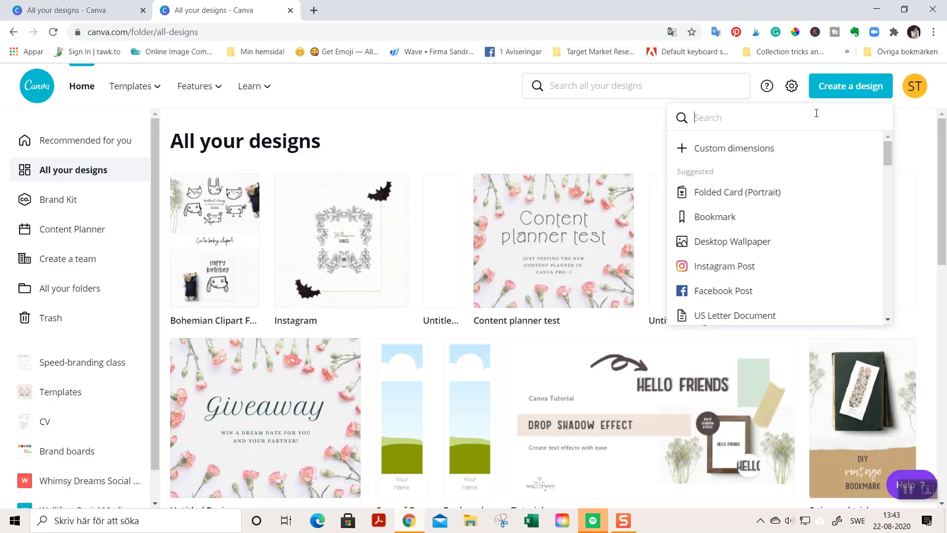
type("card")
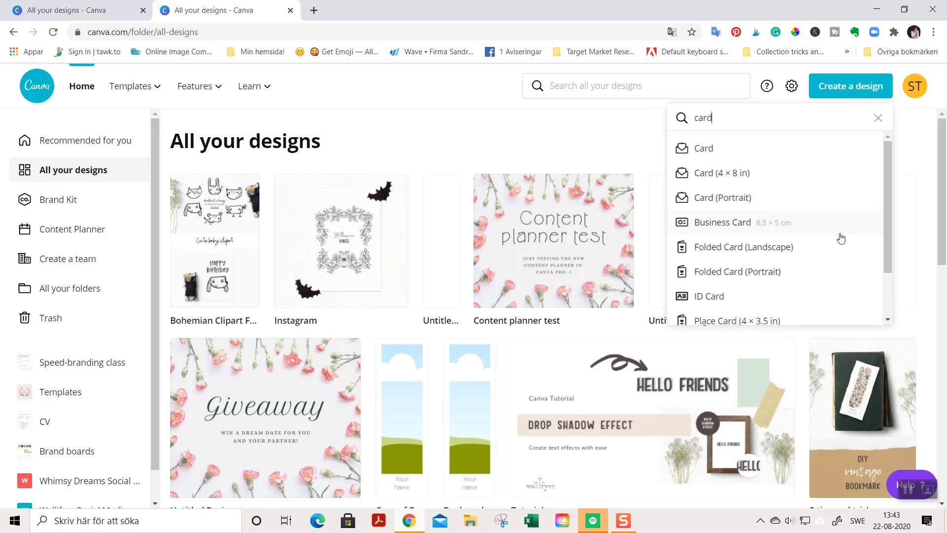
left_click(740, 274)
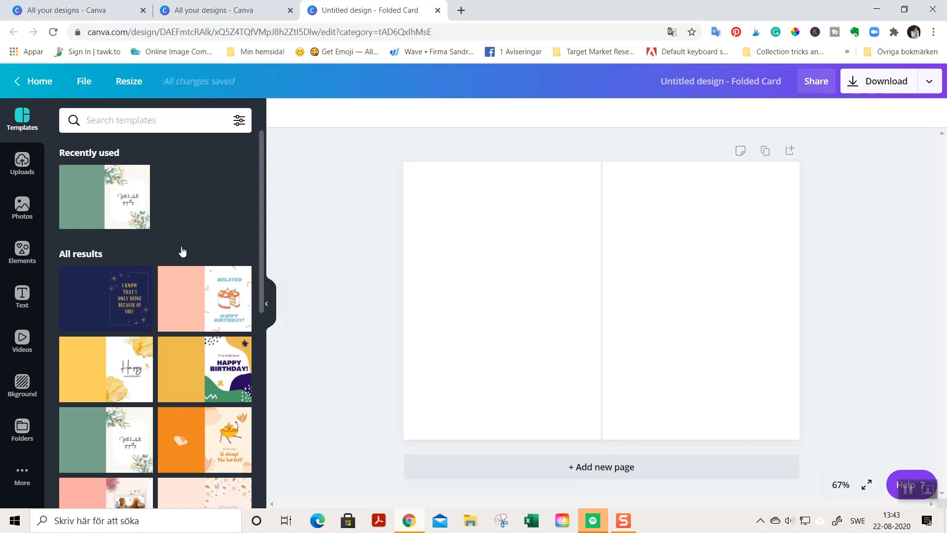
Hide the templates and add a single-photo grid sized to the card's left half.
left_click(267, 307)
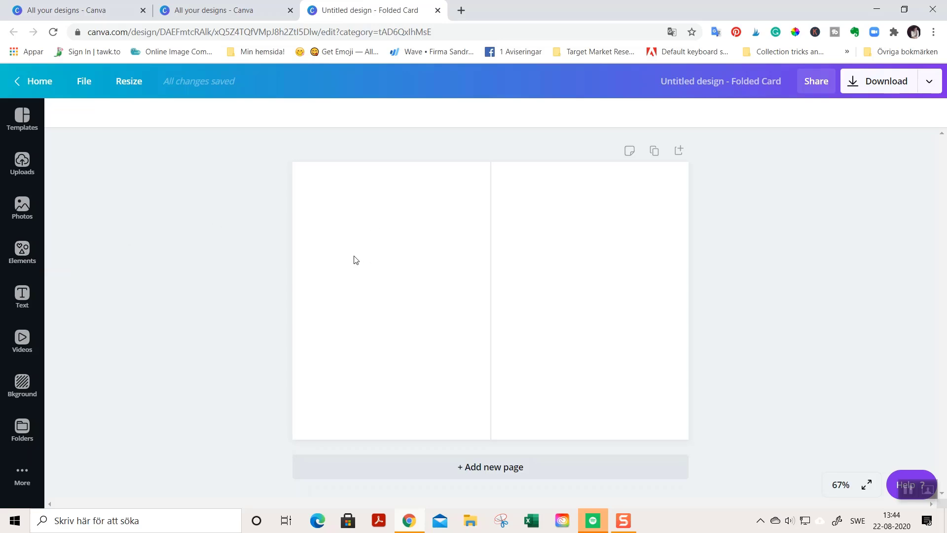
left_click(22, 252)
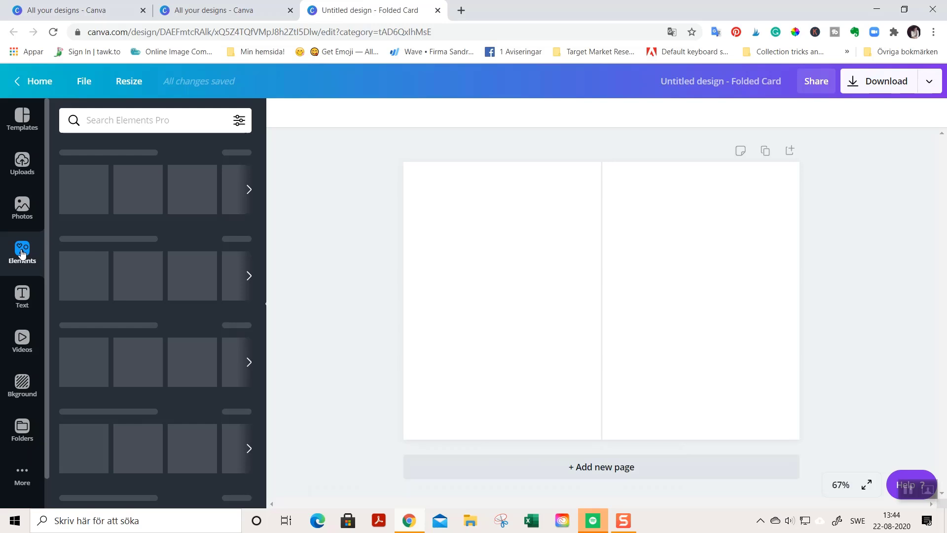
scroll(84, 291, "down", 5)
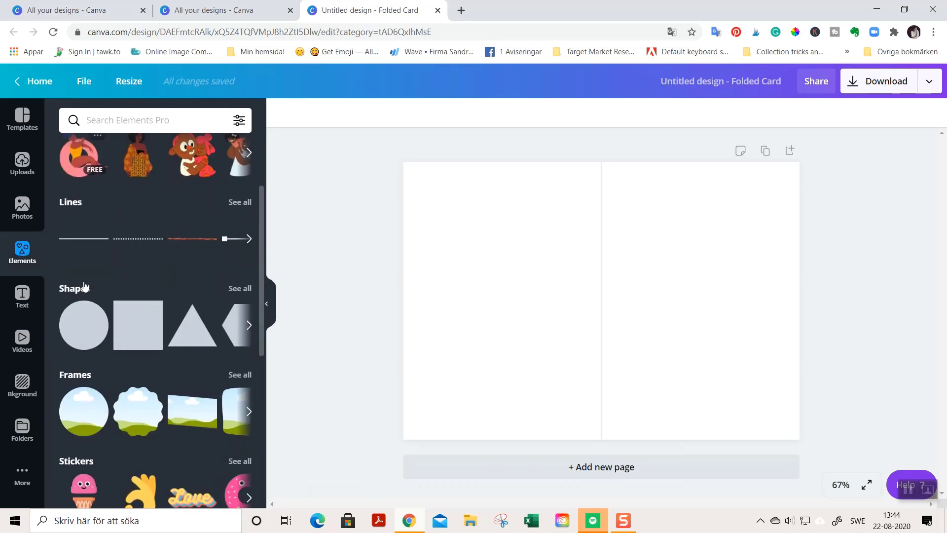
scroll(85, 294, "down", 6)
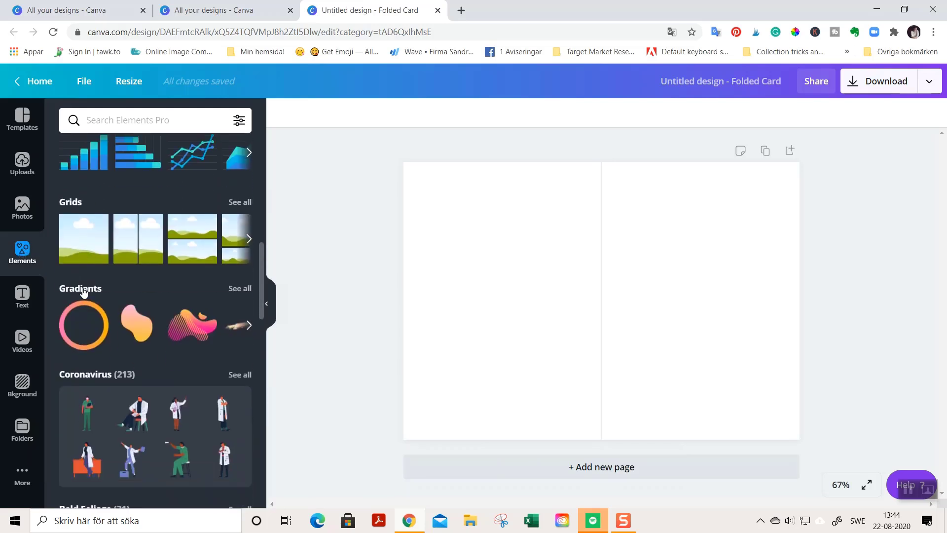
left_click(80, 244)
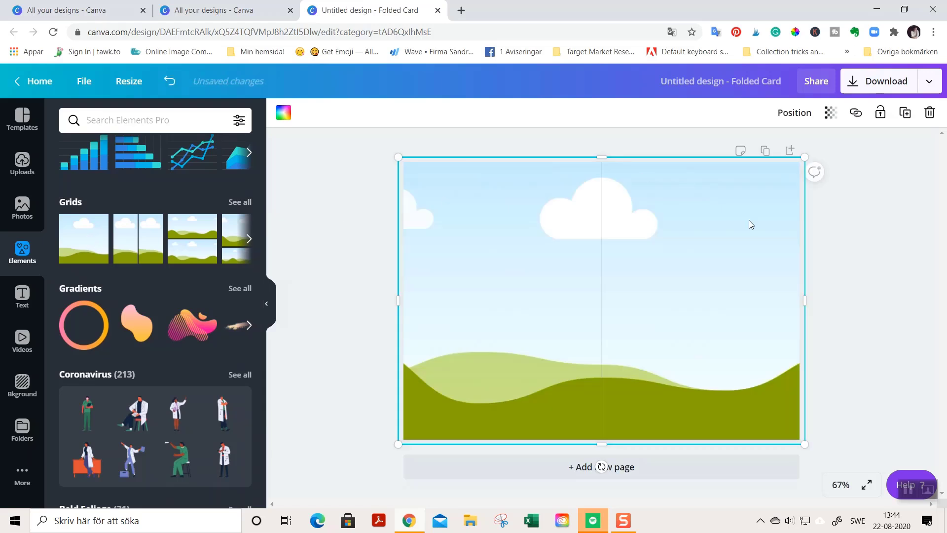
left_click_drag(801, 299, 603, 297)
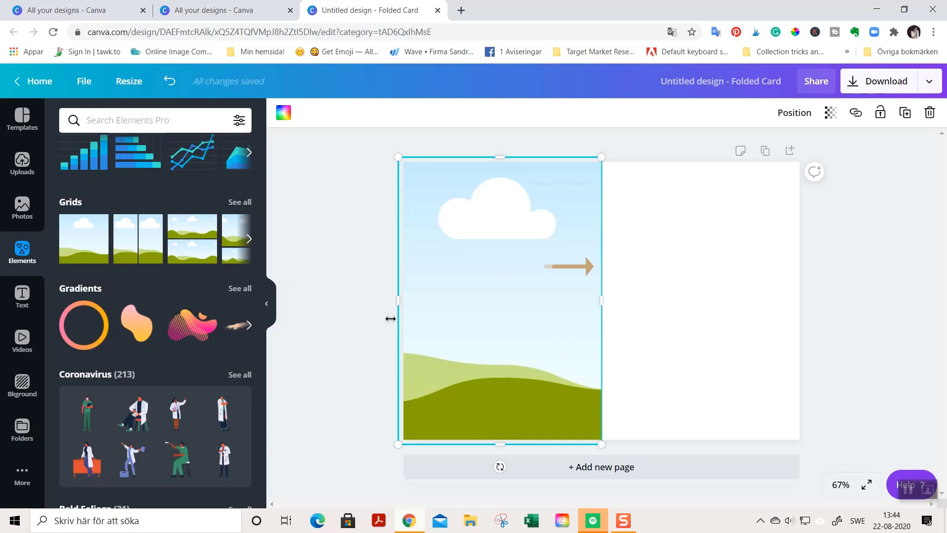
left_click_drag(500, 444, 500, 438)
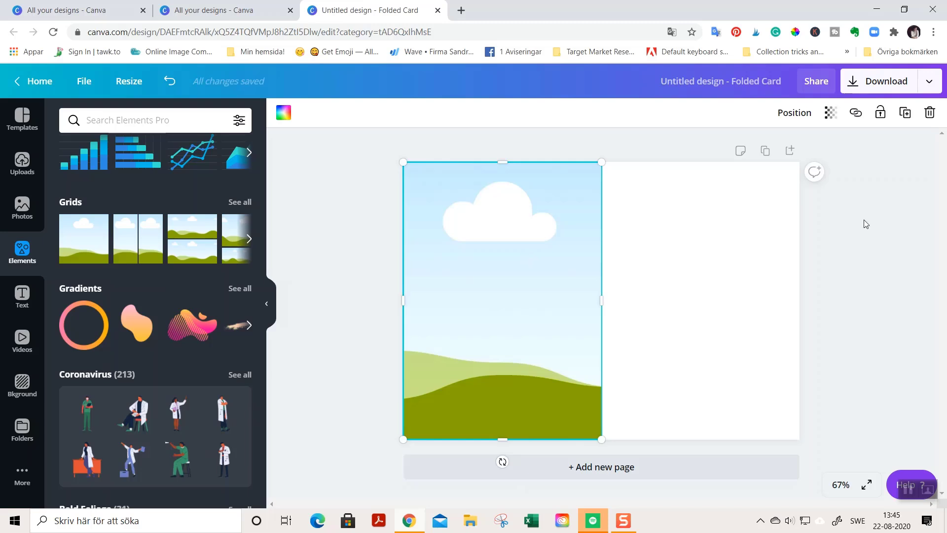
Duplicate the grid and place the copy on the card's right half.
left_click(906, 114)
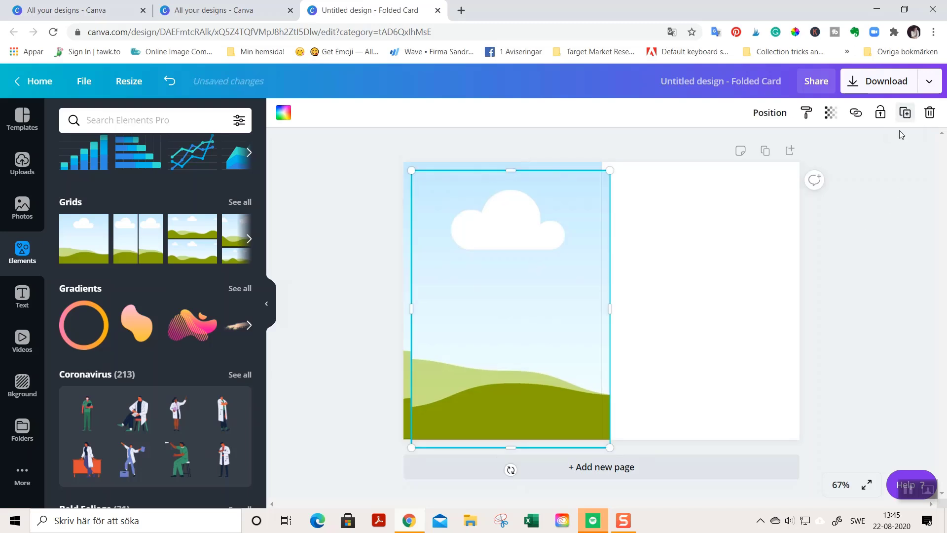
left_click_drag(531, 296, 722, 284)
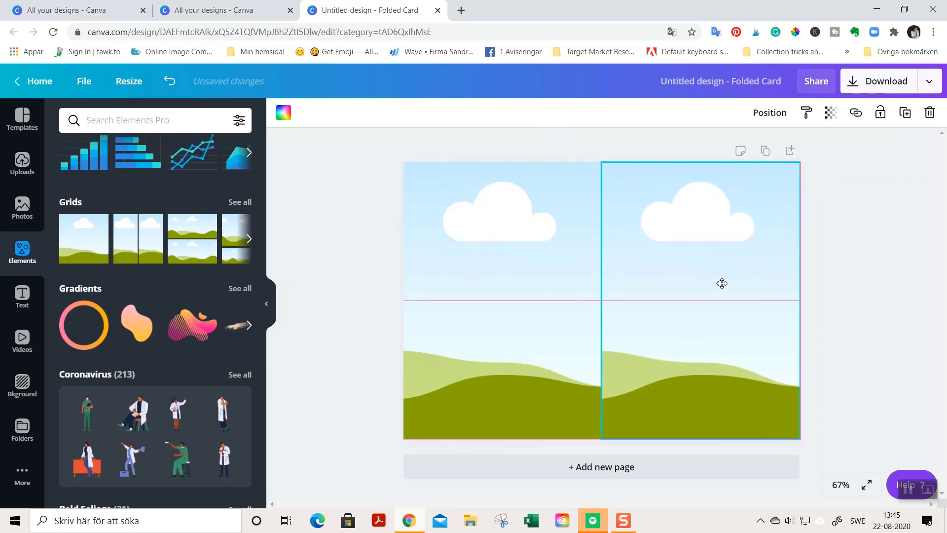
left_click_drag(721, 284, 722, 283)
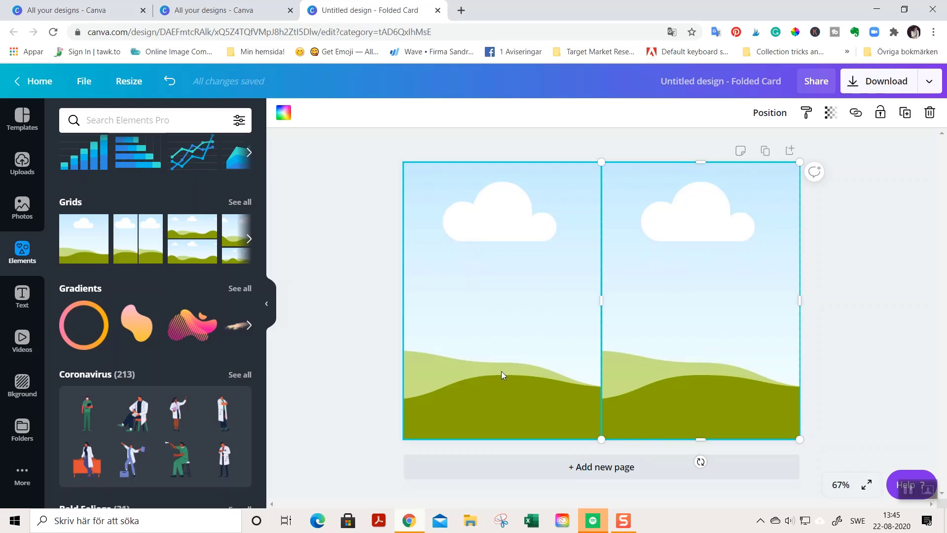
Colour the left card panel dark green #45594b.
left_click(284, 112)
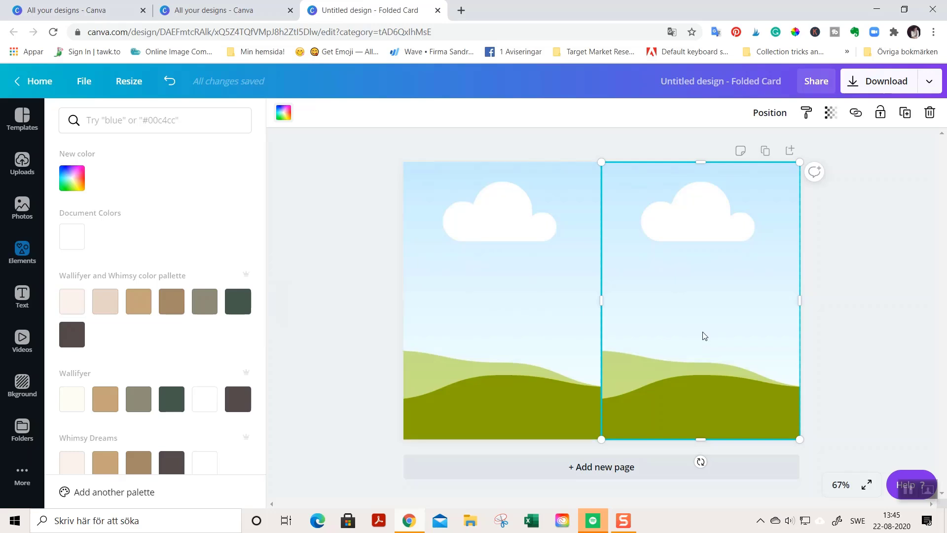
left_click(72, 306)
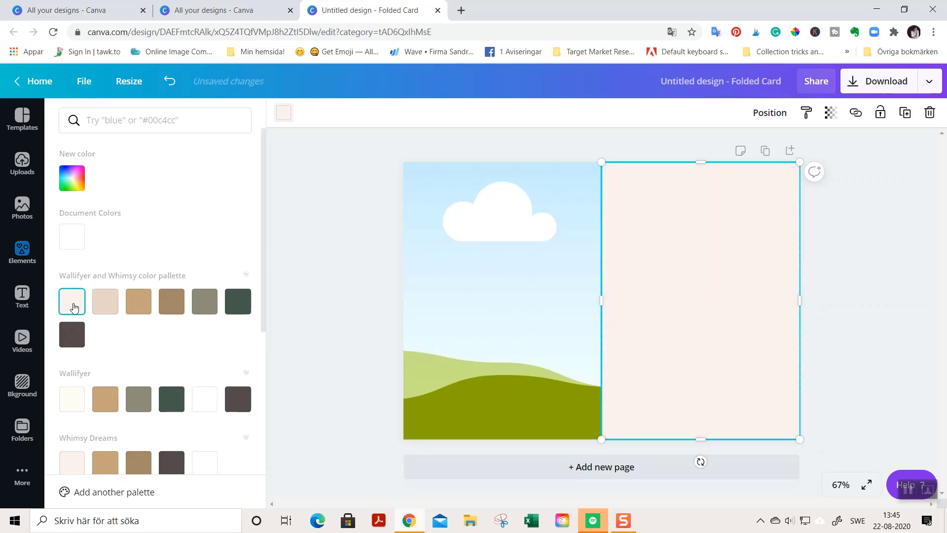
left_click(499, 311)
left_click(169, 306)
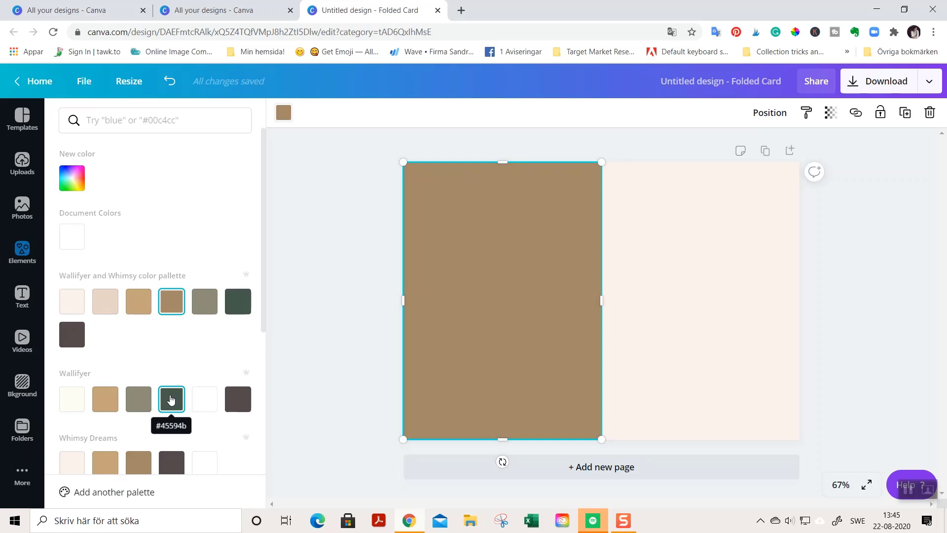
left_click(171, 399)
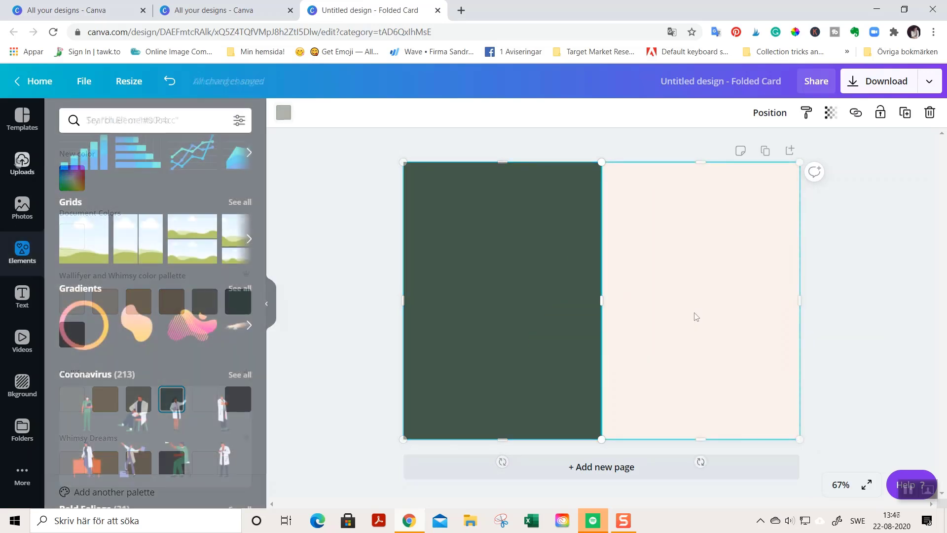
Darken the right panel to a custom charcoal green #2f3230.
left_click(285, 112)
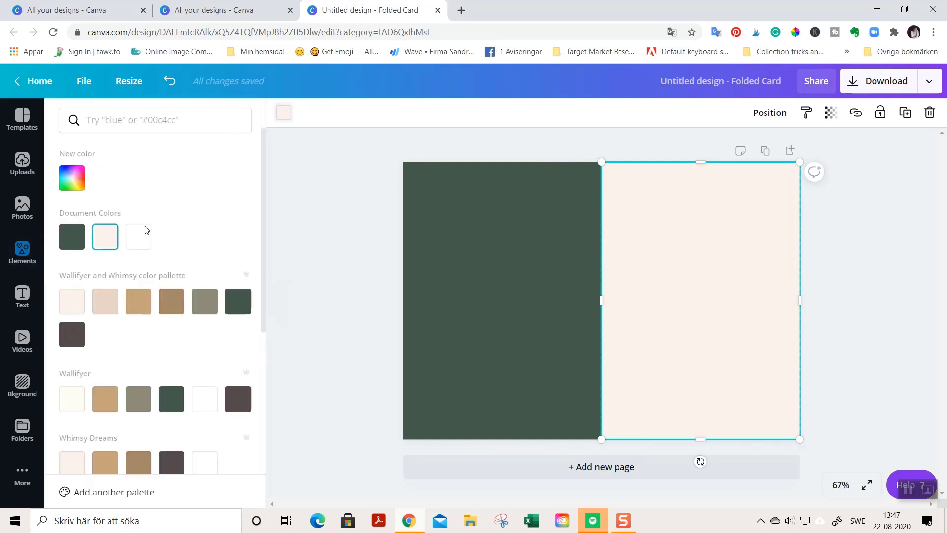
scroll(198, 379, "down", 2)
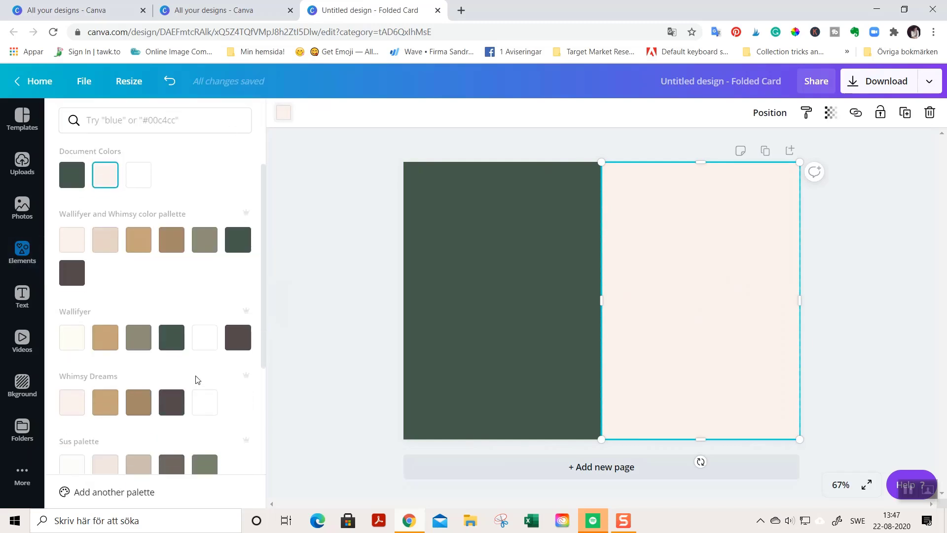
scroll(135, 281, "up", 2)
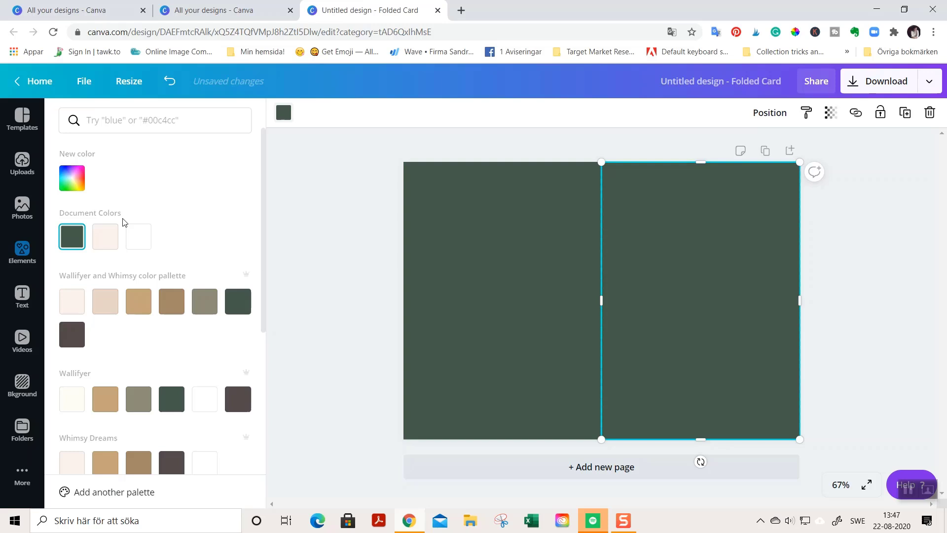
left_click(284, 113)
left_click(284, 113)
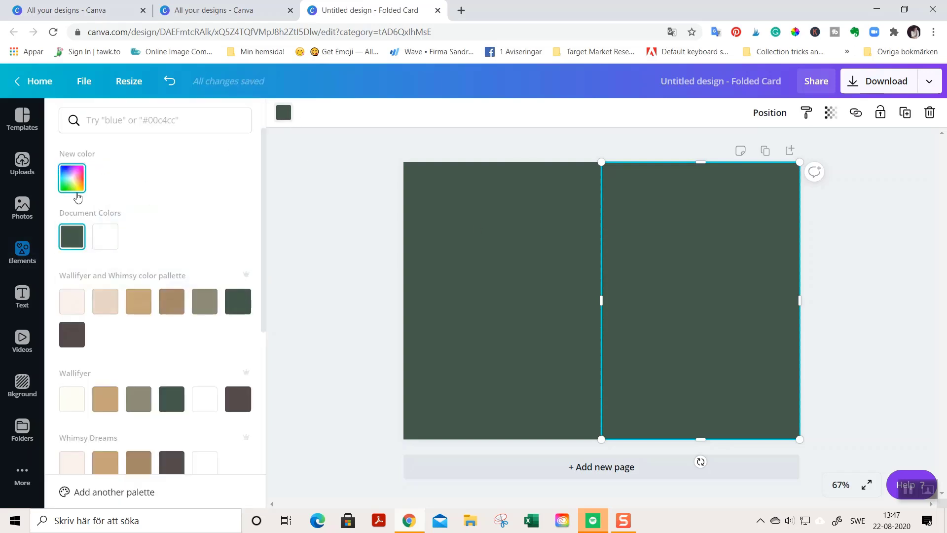
left_click(72, 178)
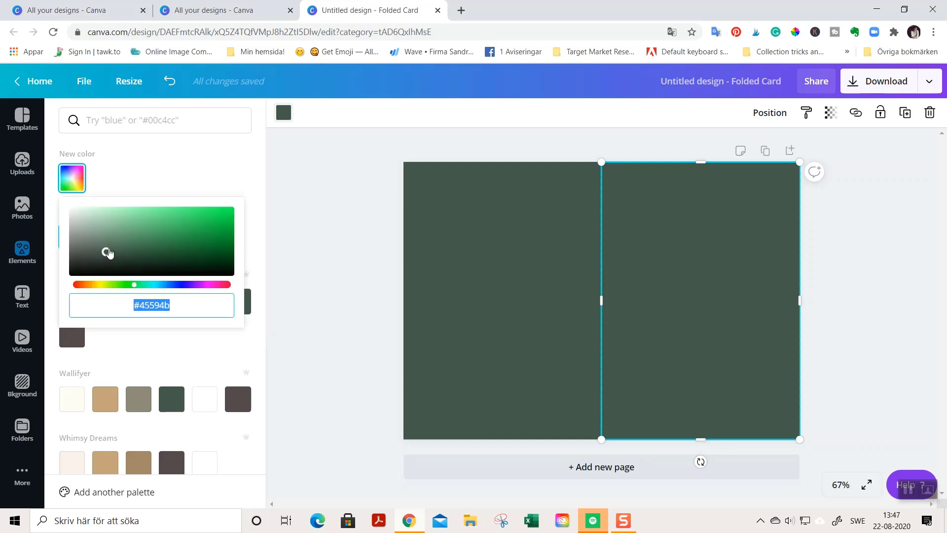
left_click(85, 255)
left_click_drag(86, 256, 79, 263)
Lock the charcoal right panel and add another full-page photo grid from Elements.
left_click(502, 260)
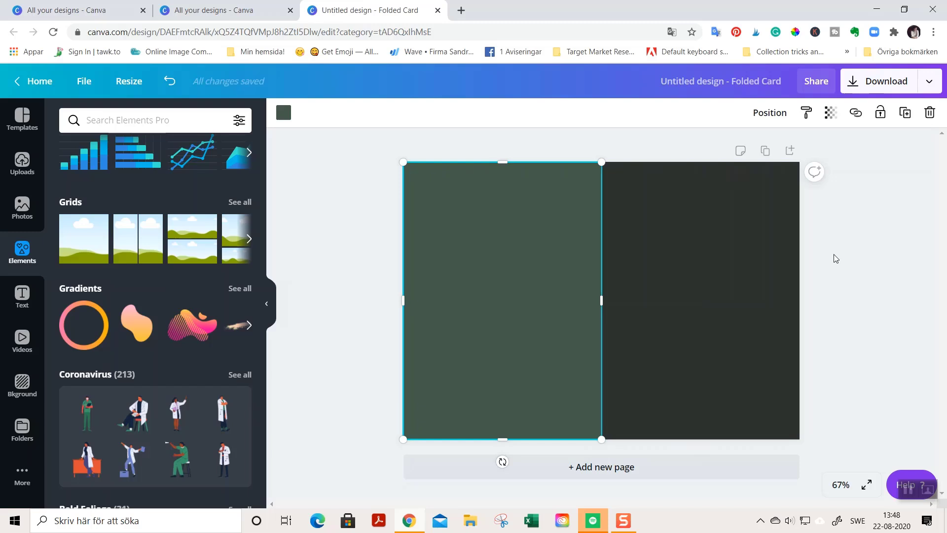
left_click(756, 241)
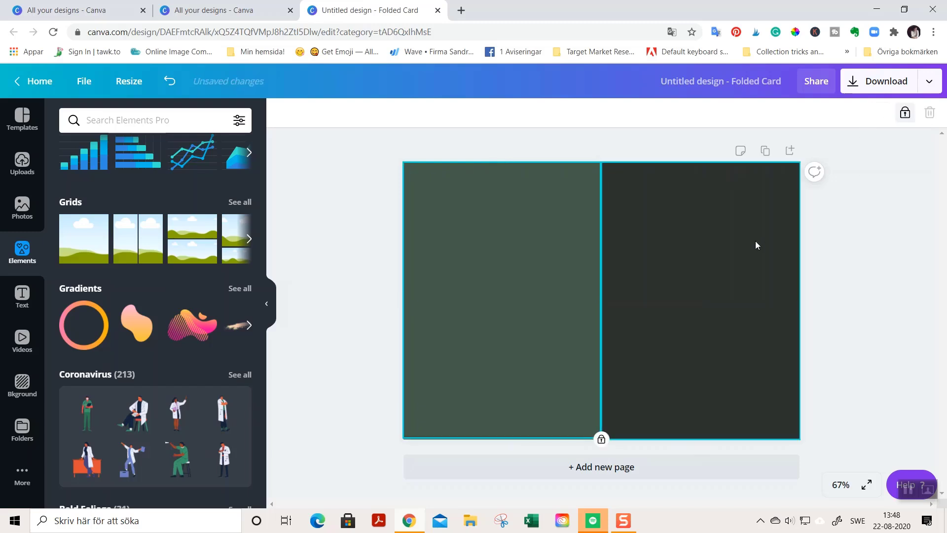
left_click(880, 113)
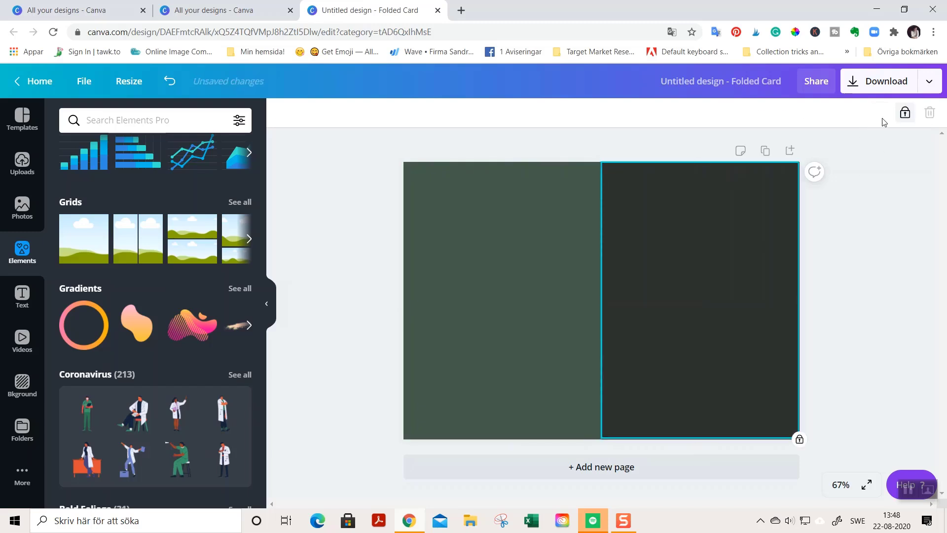
left_click(879, 213)
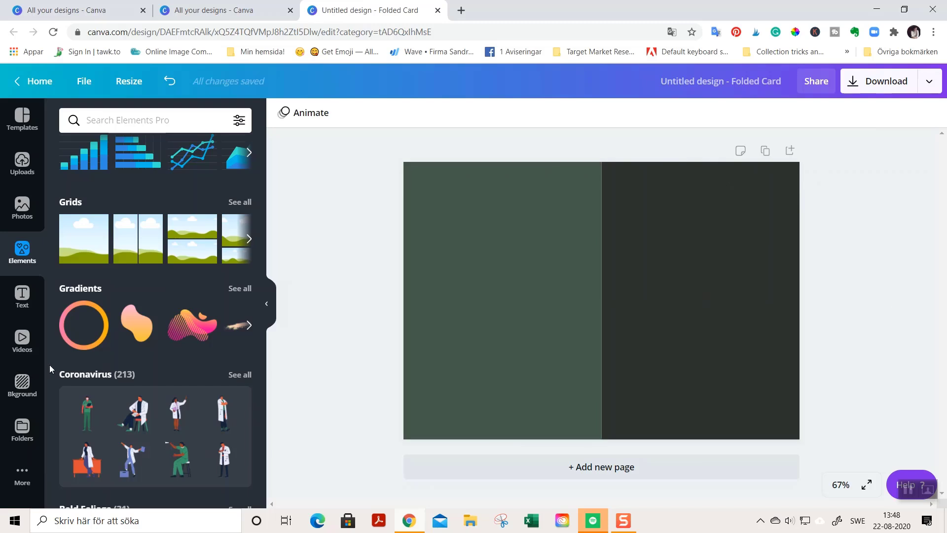
left_click(21, 161)
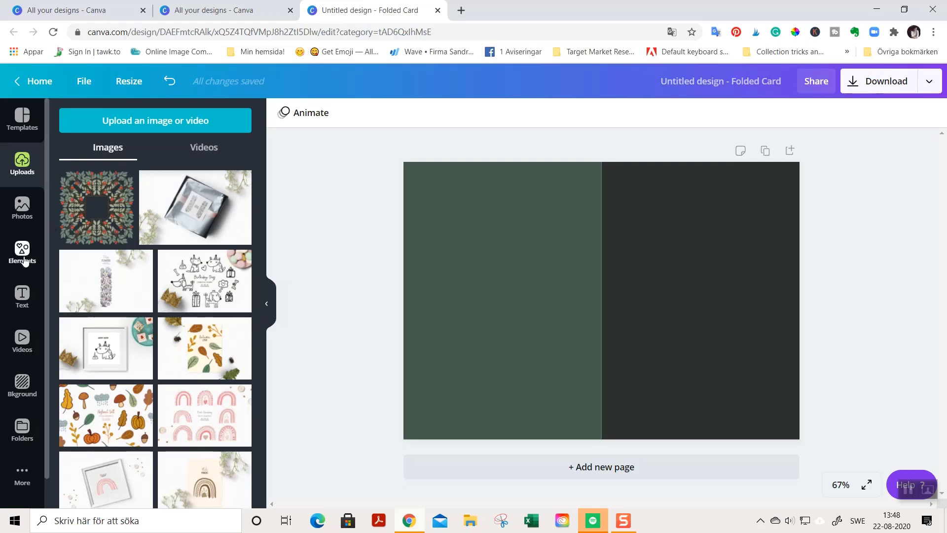
left_click(25, 261)
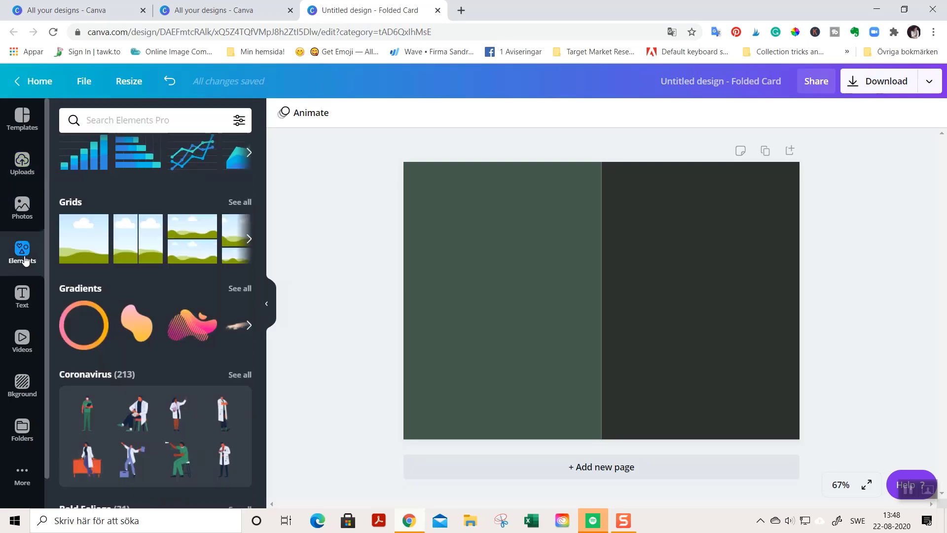
left_click(70, 236)
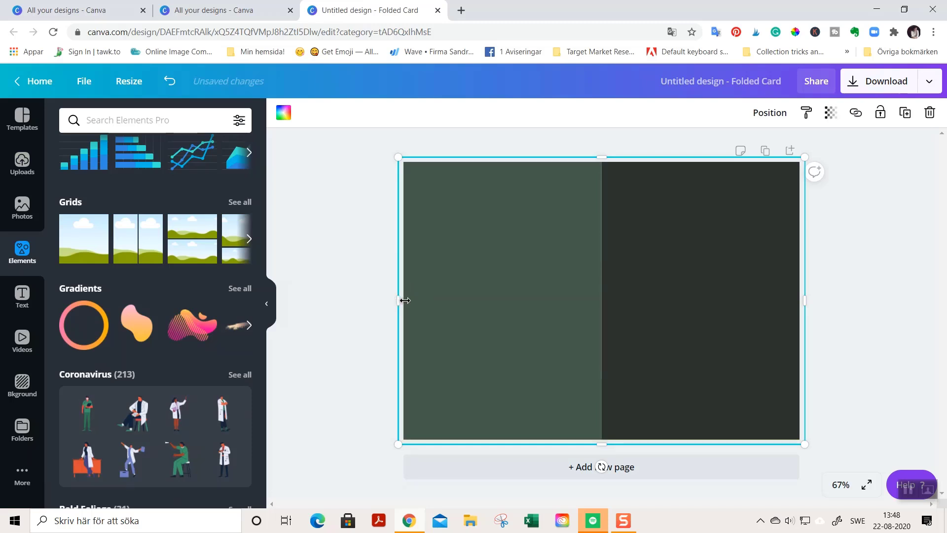
Shrink the new grid from its edges into a smaller box centred on the right panel.
left_click_drag(405, 301, 616, 301)
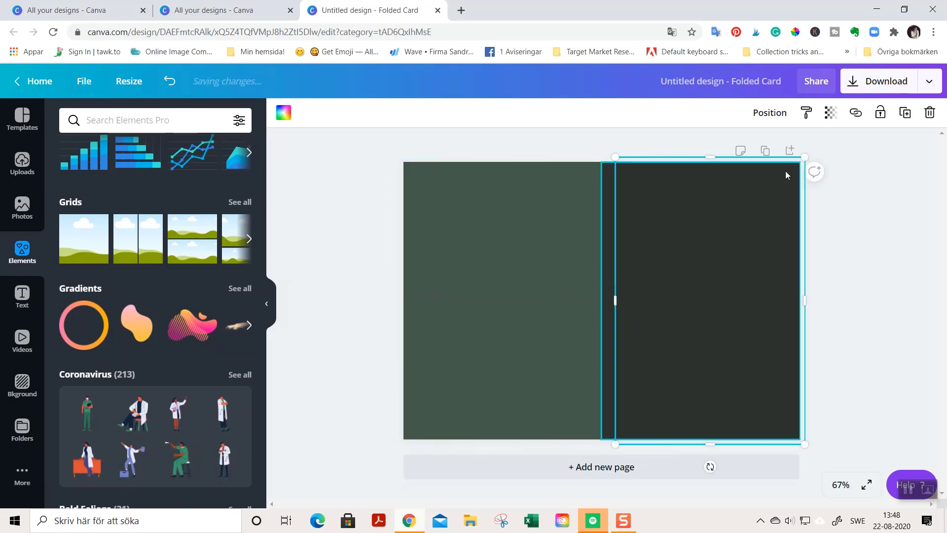
left_click_drag(710, 157, 711, 184)
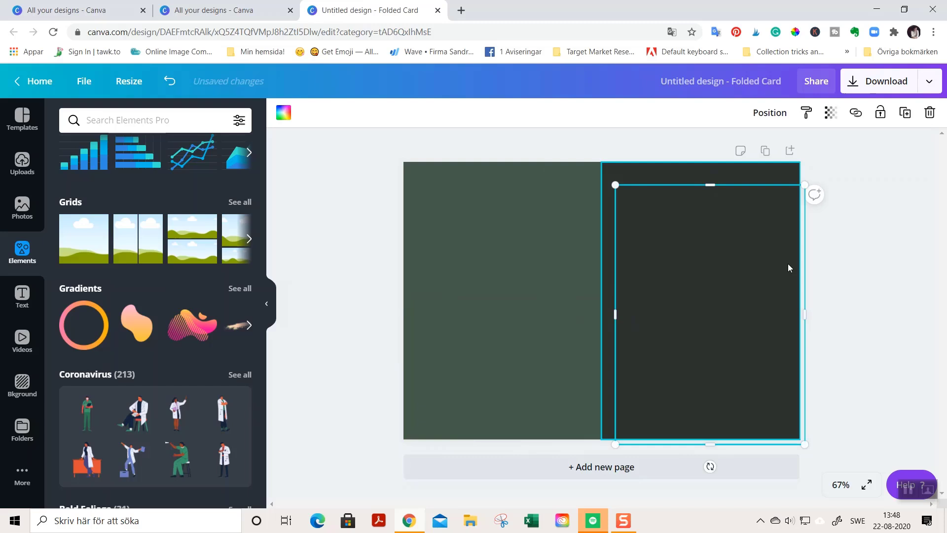
left_click_drag(804, 314, 785, 315)
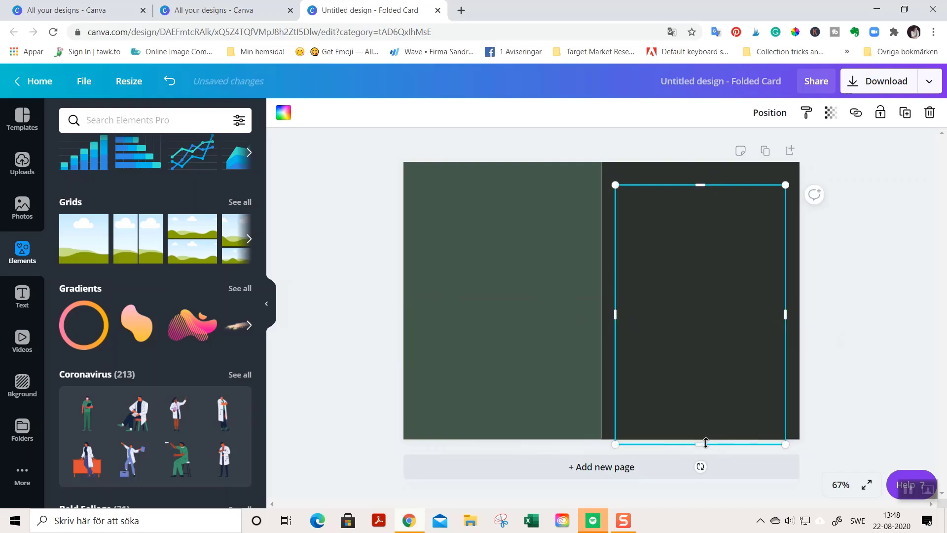
left_click_drag(705, 429, 715, 351)
left_click_drag(687, 307, 688, 336)
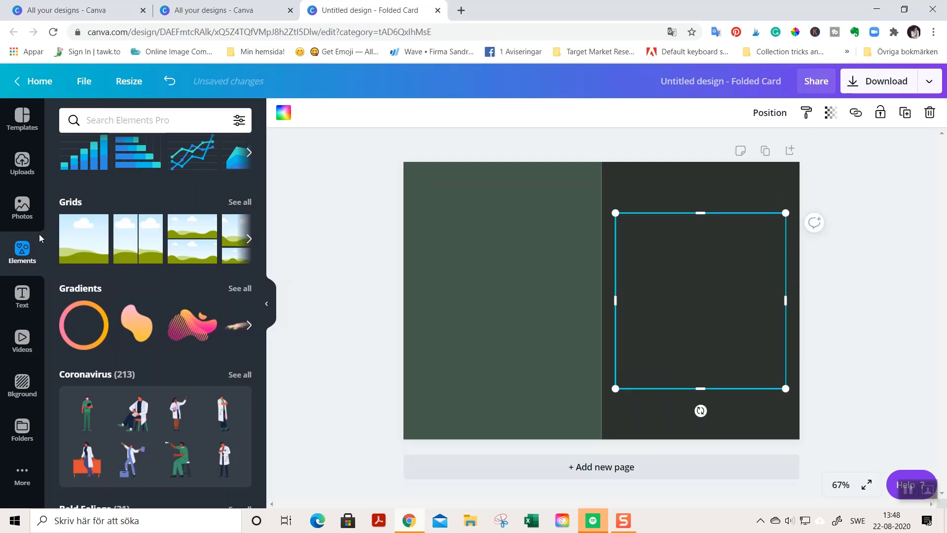
Place the uploaded berry-and-leaf wreath in the frame, centre it on the front, and lock it.
left_click(18, 181)
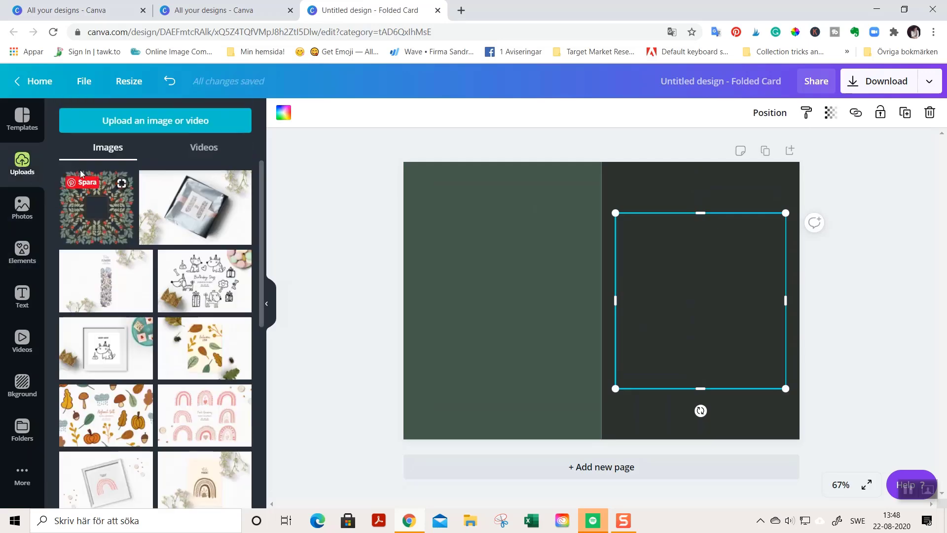
left_click_drag(144, 238, 633, 256)
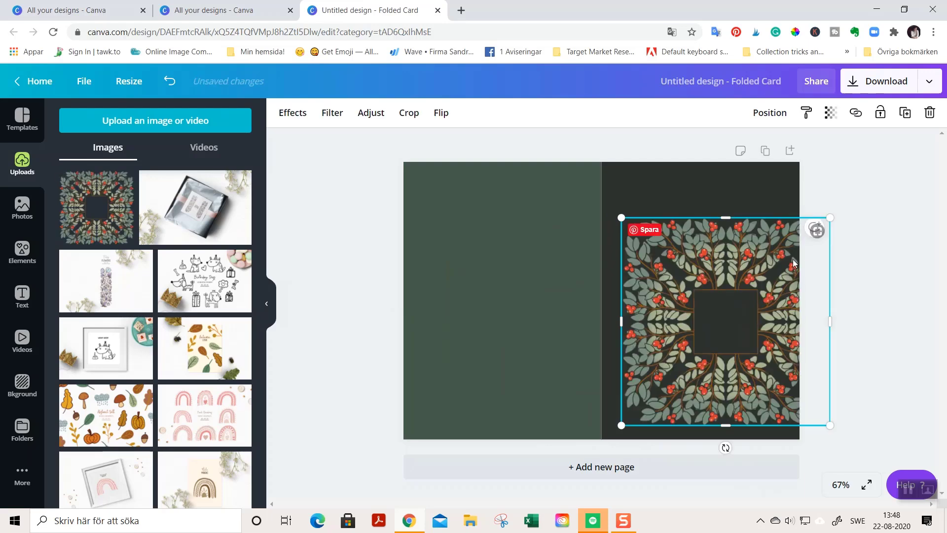
left_click_drag(822, 223, 774, 267)
left_click_drag(757, 317, 754, 272)
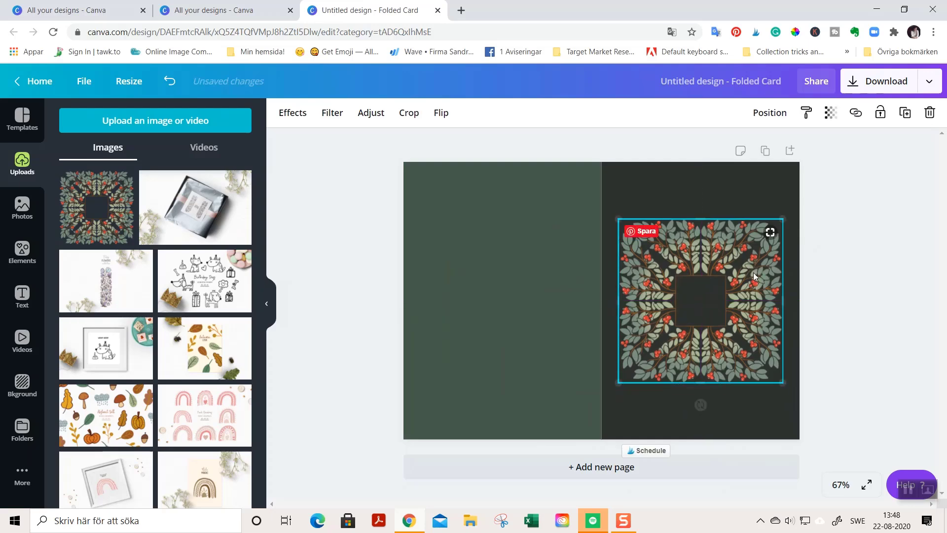
left_click(871, 310)
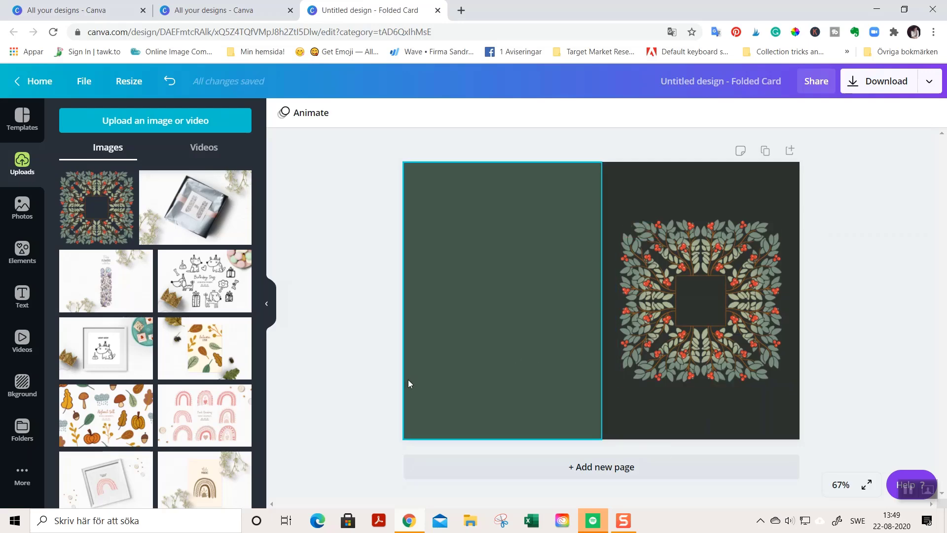
left_click_drag(785, 320, 775, 311)
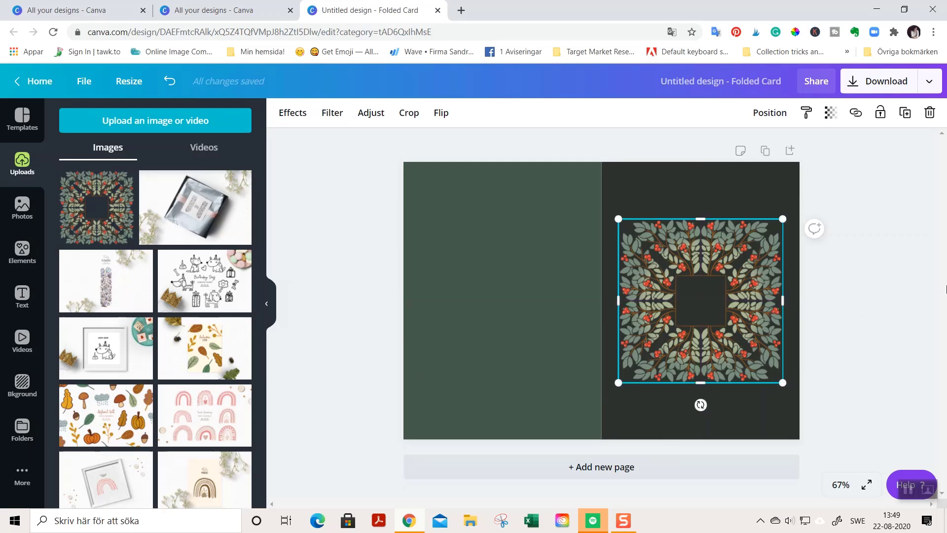
left_click(881, 112)
left_click(905, 254)
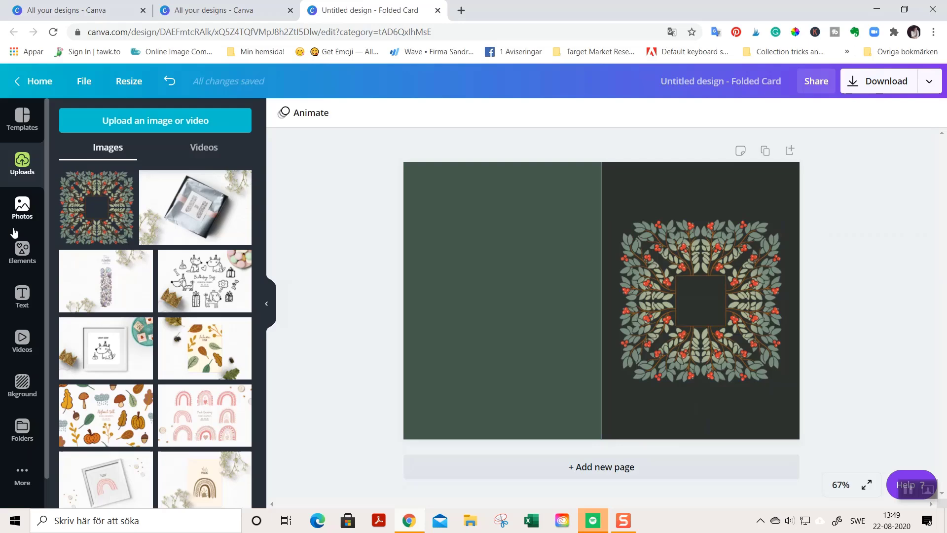
Drag the White Christmas text combination onto the card and shrink it into the wreath centre.
left_click(20, 296)
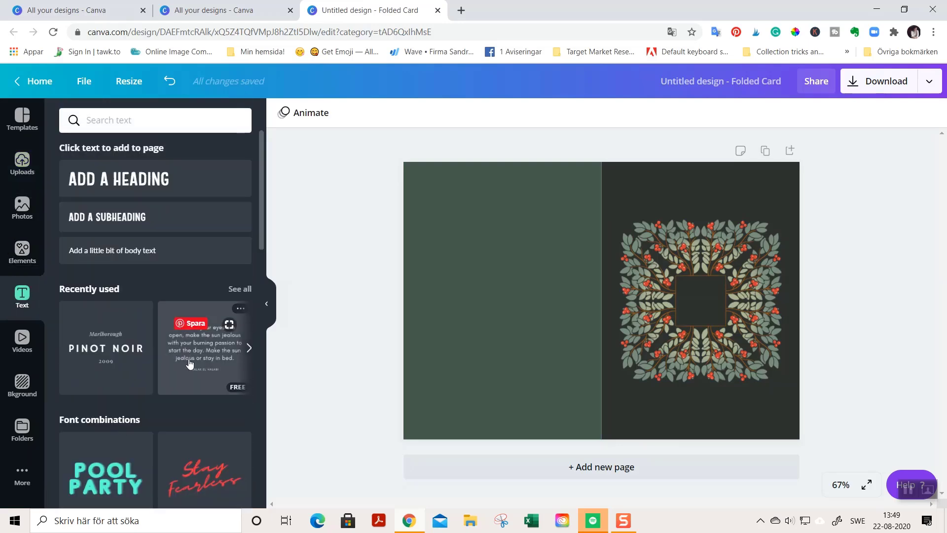
scroll(197, 365, "down", 4)
scroll(200, 374, "down", 9)
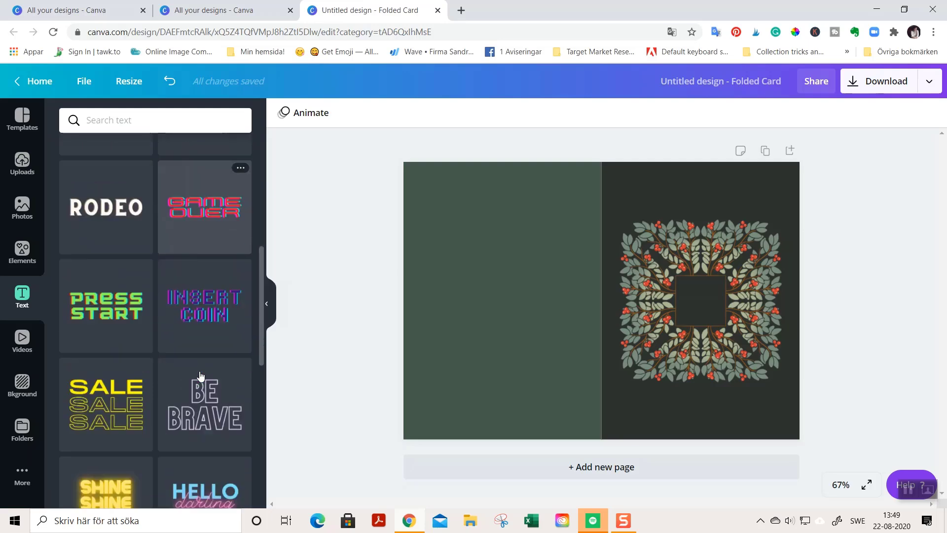
scroll(201, 378, "down", 15)
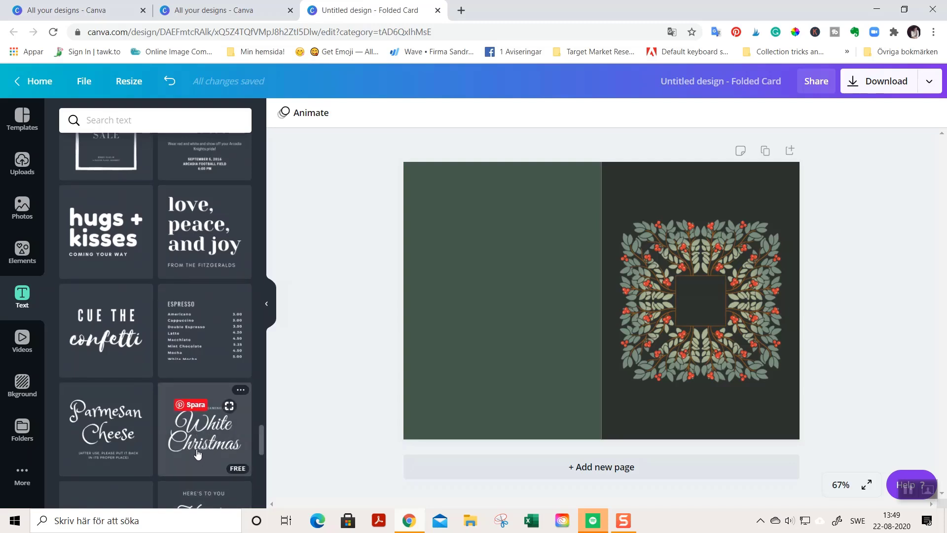
left_click_drag(188, 441, 662, 274)
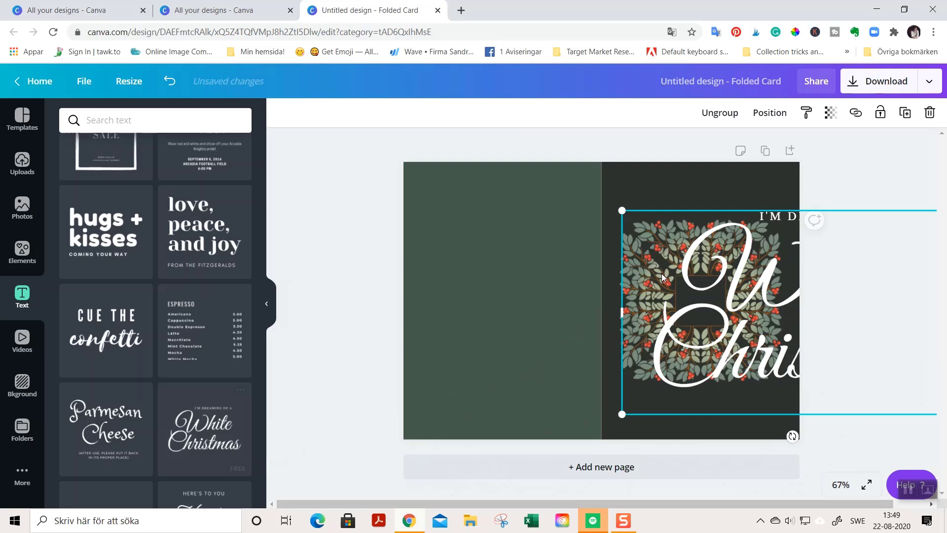
left_click_drag(624, 213, 687, 300)
left_click_drag(759, 266, 703, 305)
left_click(876, 328)
left_click(855, 319)
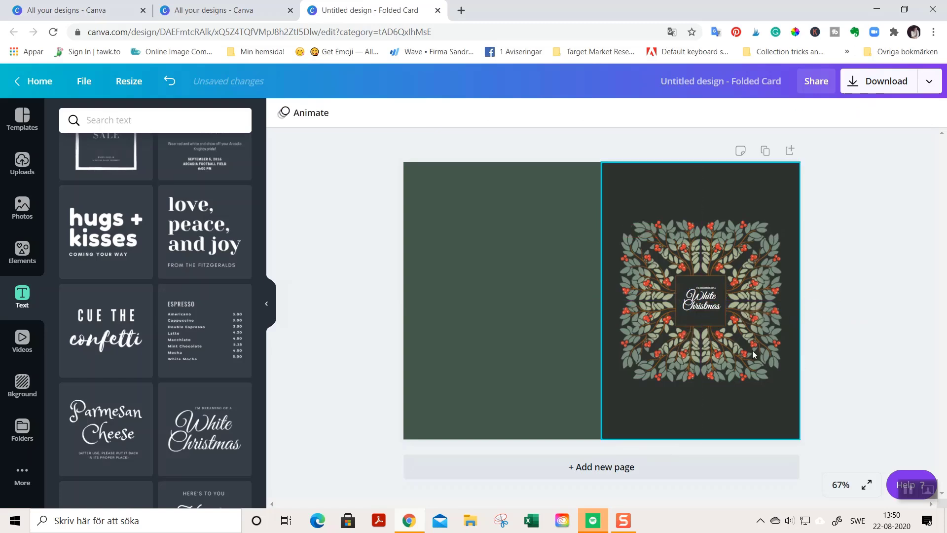
left_click(714, 306)
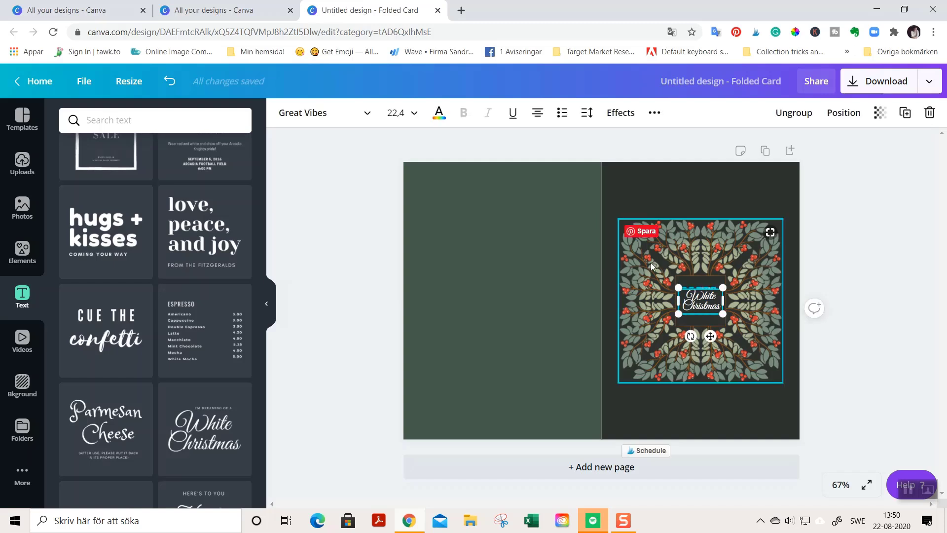
Recolour the White Christmas title to the palette's pale cream #f8EFEA.
left_click(438, 113)
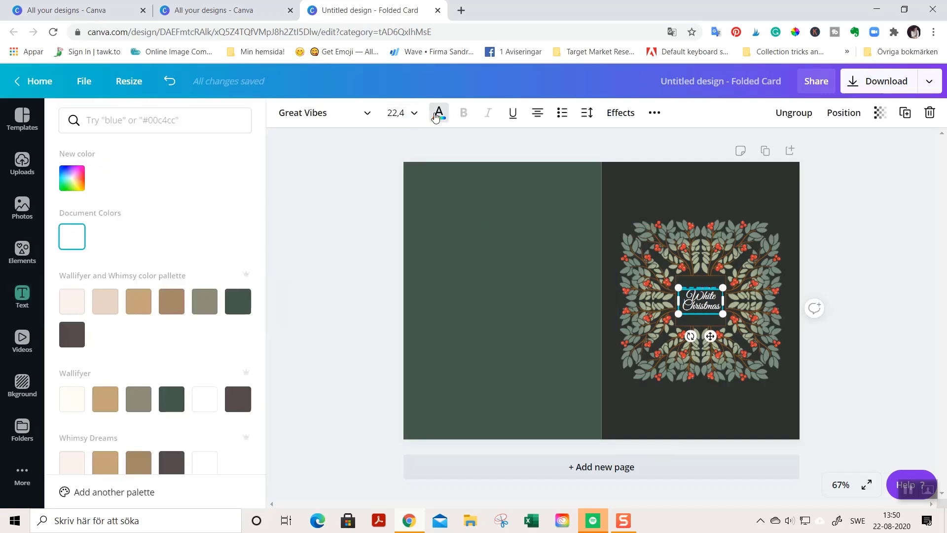
left_click(64, 304)
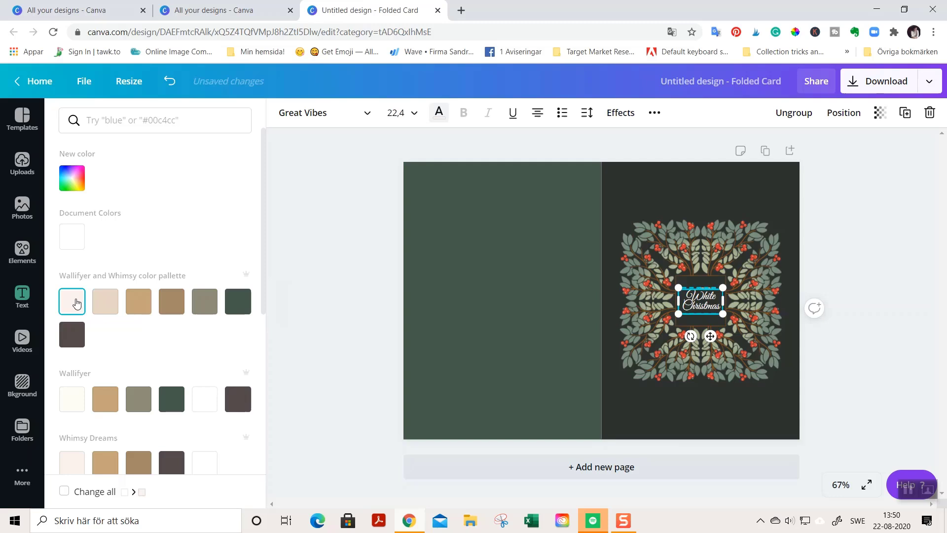
left_click(483, 260)
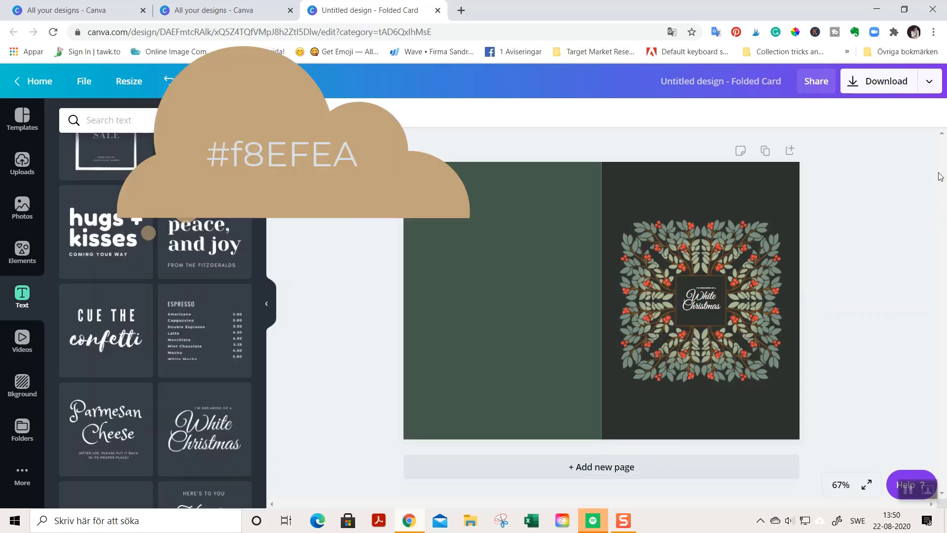
key("super+plus")
scroll(941, 177, "up", 3)
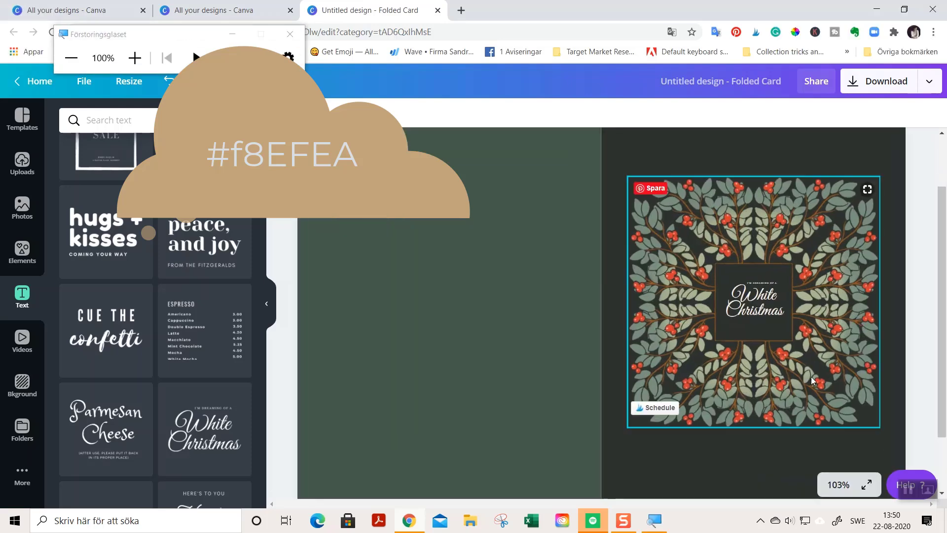
Enlarge the White Christmas text slightly, then undo the accidental extra change.
left_click(767, 292)
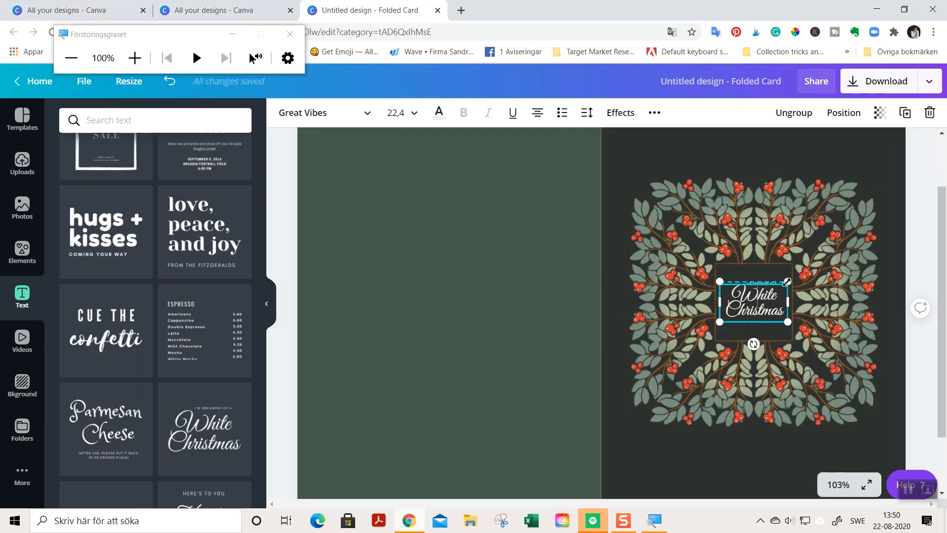
left_click_drag(785, 284, 785, 280)
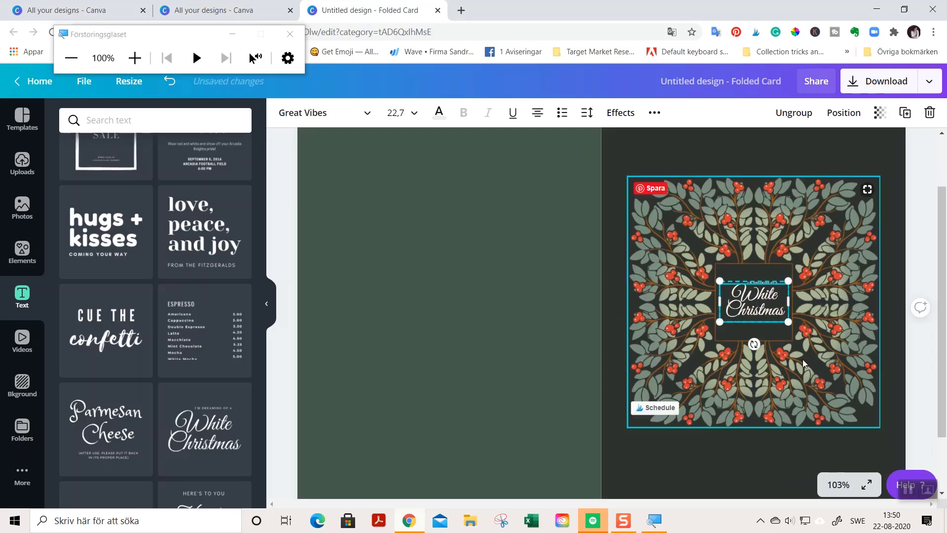
left_click(776, 265)
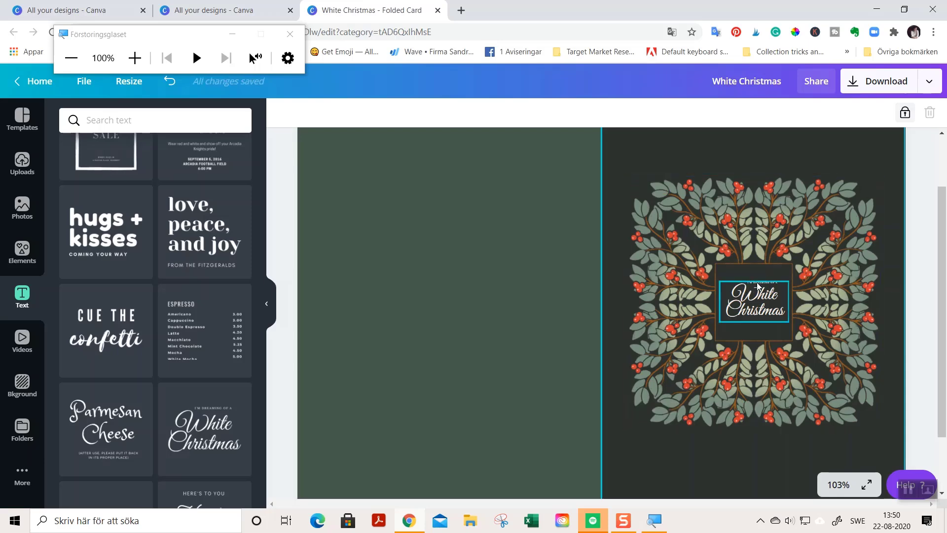
scroll(831, 345, "up", 5)
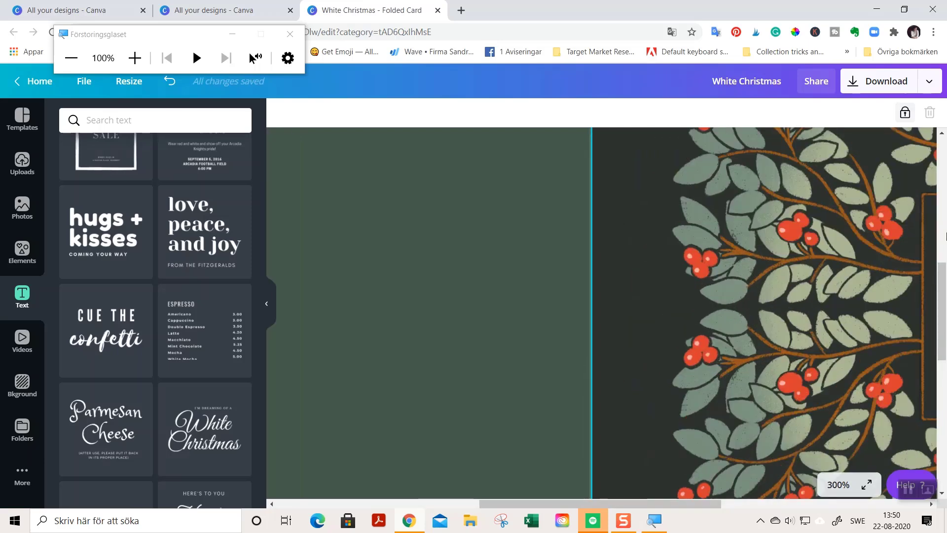
key("ctrl+z")
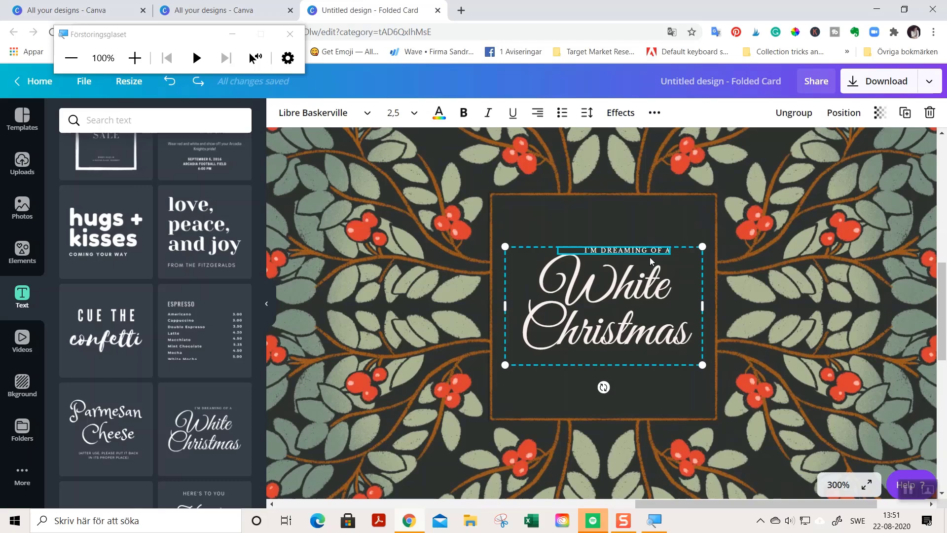
Trim the small heading's last words and replace 'White' with 'Merry' in the title.
key("Delete")
key("Delete")
key("Delete")
key("Delete")
key("Delete")
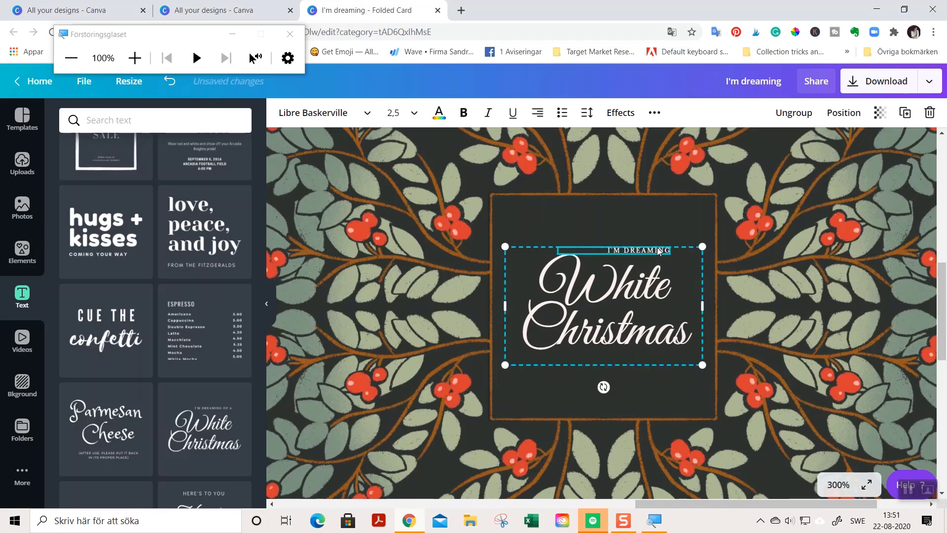
left_click(794, 112)
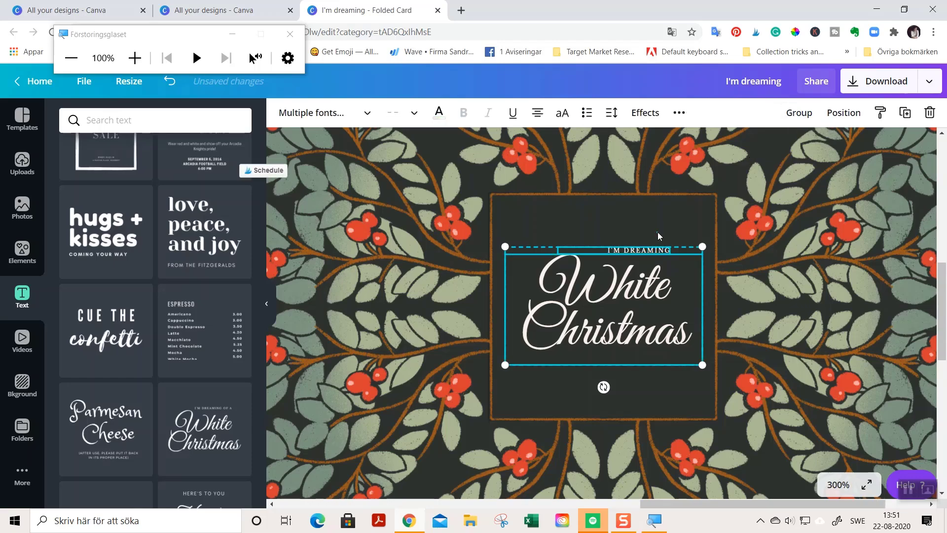
left_click(656, 254)
left_click(656, 253)
left_click(640, 285)
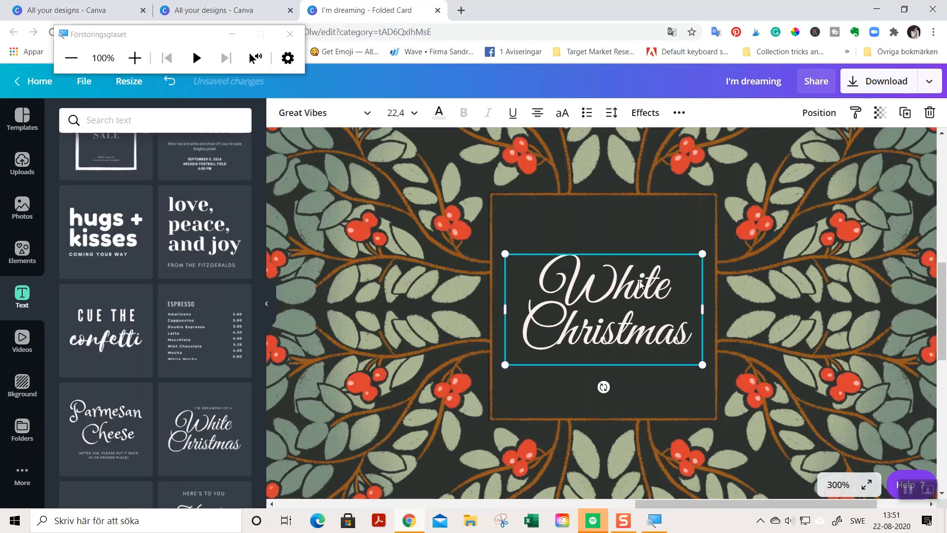
left_click_drag(547, 288, 671, 267)
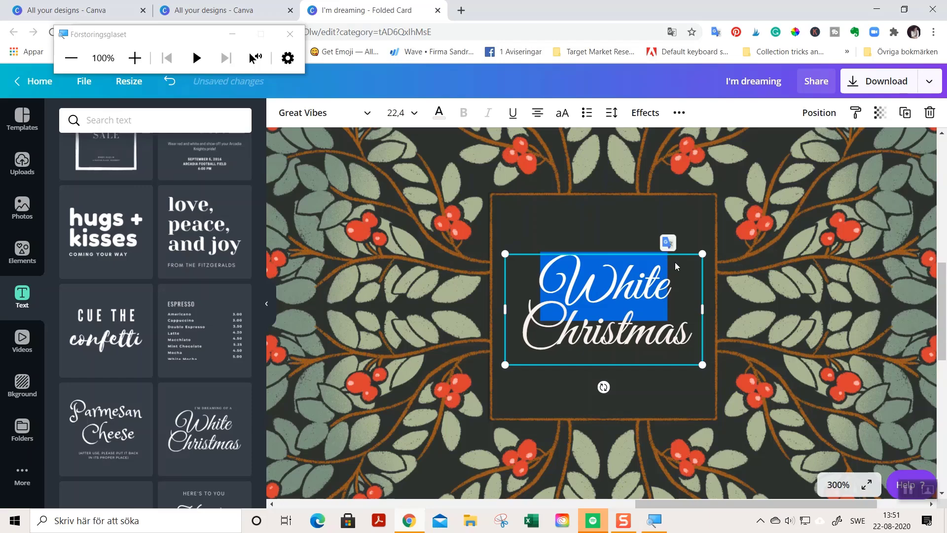
type("Merry")
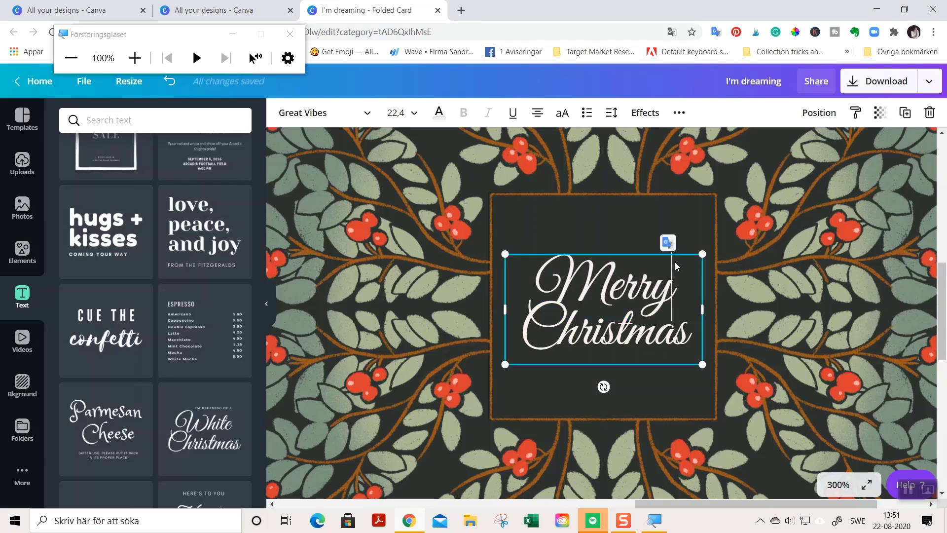
Increase the line spacing between 'Merry' and 'Christmas'.
left_click(591, 316)
left_click_drag(537, 303, 697, 327)
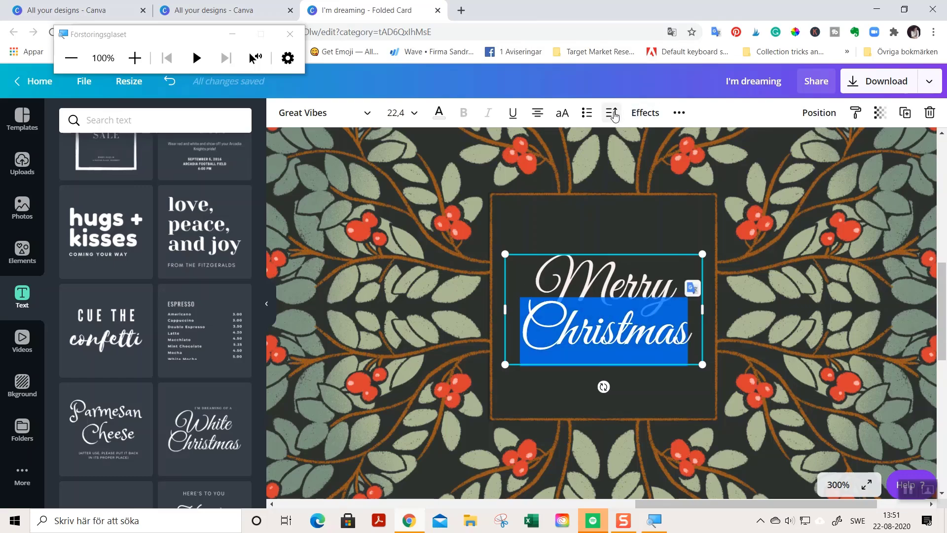
left_click(611, 113)
left_click_drag(689, 181, 700, 179)
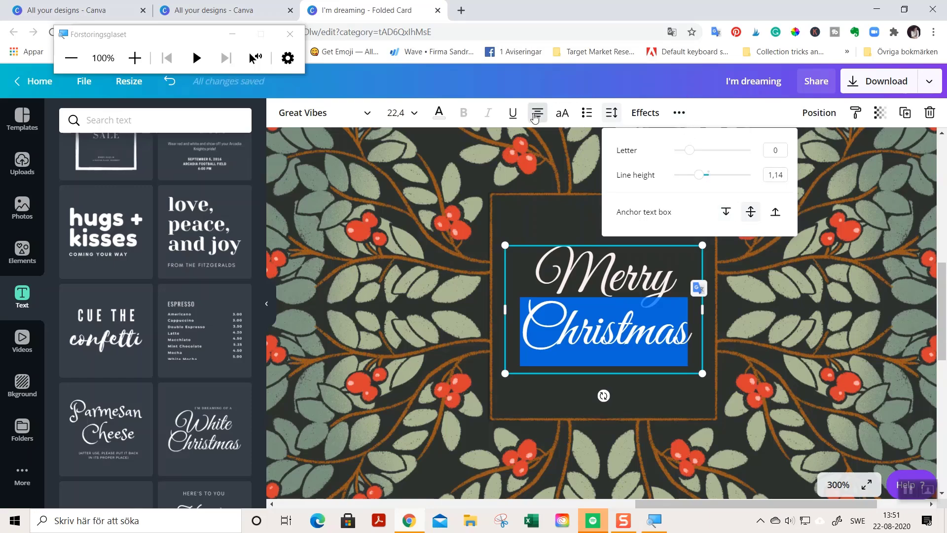
left_click(537, 114)
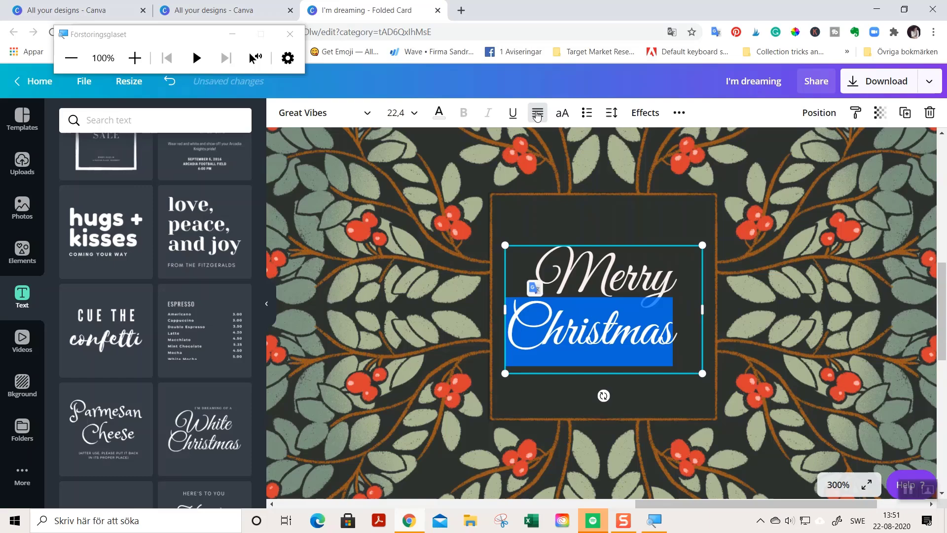
Select both greeting lines and cycle their alignment to Center.
triple_click(533, 257)
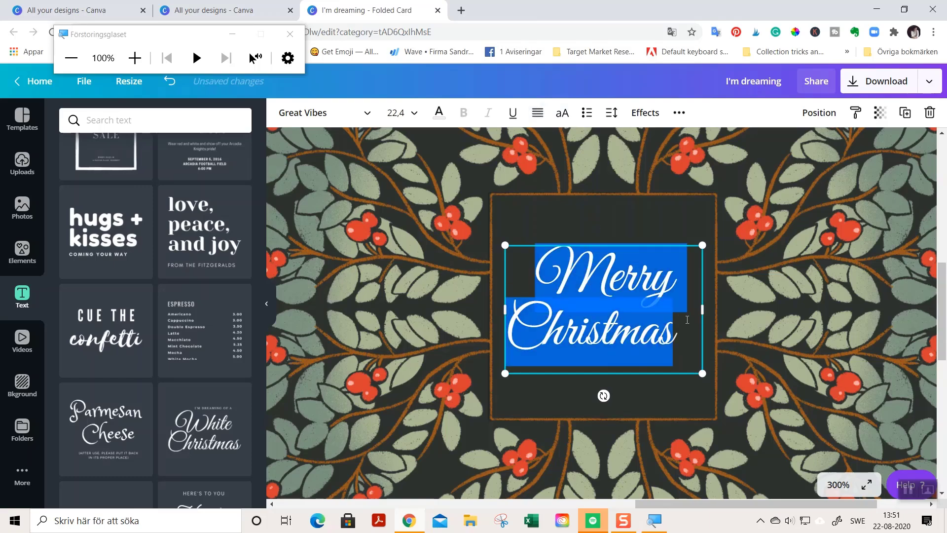
left_click(538, 113)
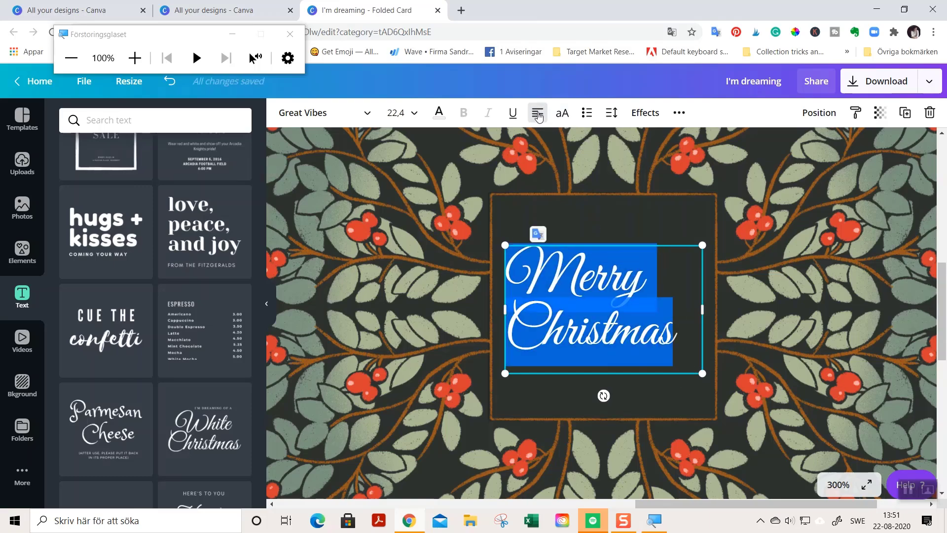
left_click(538, 113)
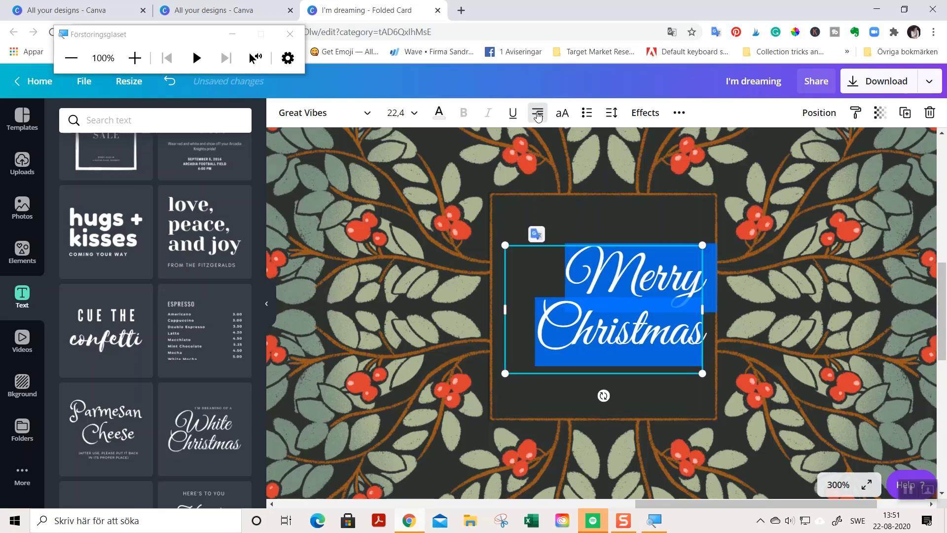
left_click(537, 114)
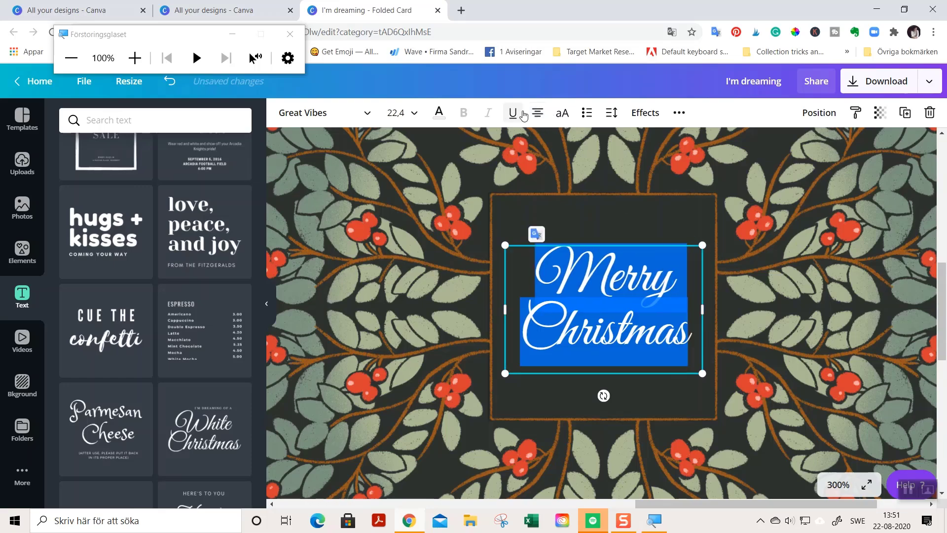
left_click(650, 233)
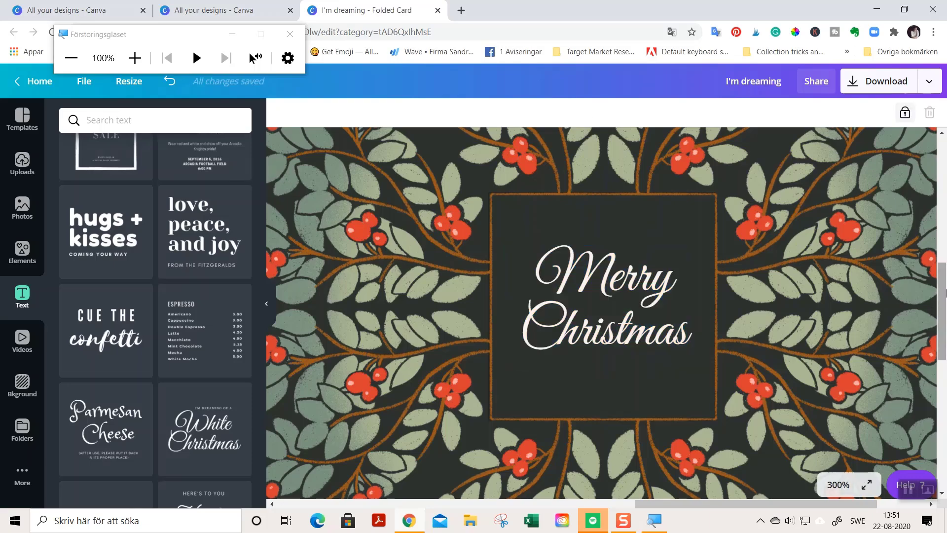
Select the Merry Christmas text and search the fonts for 'vintage', browsing the results.
key("ctrl+minus")
key("ctrl+minus")
key("ctrl+minus")
key("ctrl+minus")
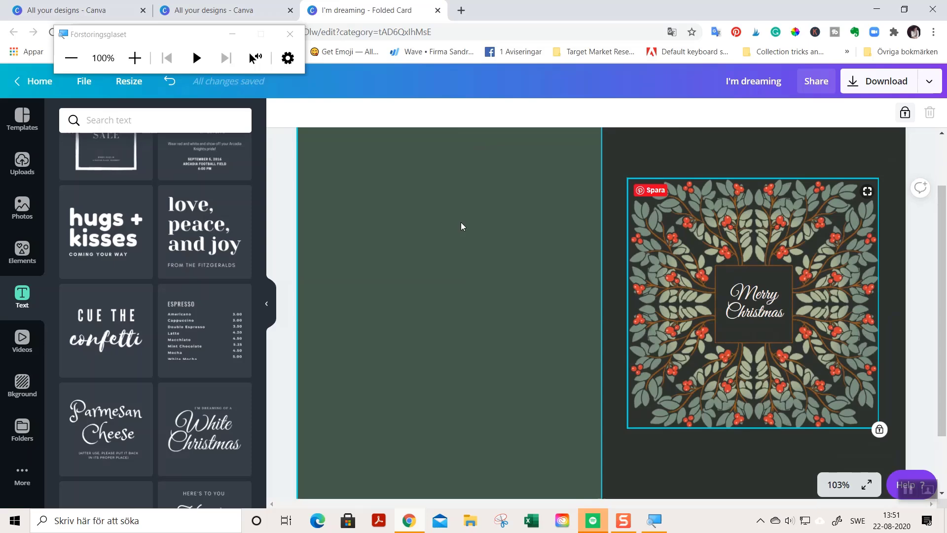
key("Tab")
left_click(302, 112)
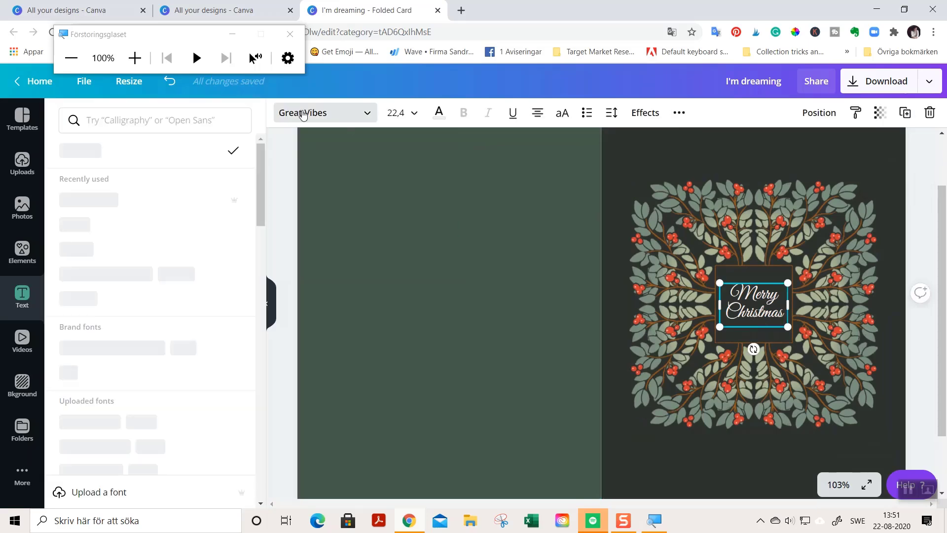
left_click(147, 119)
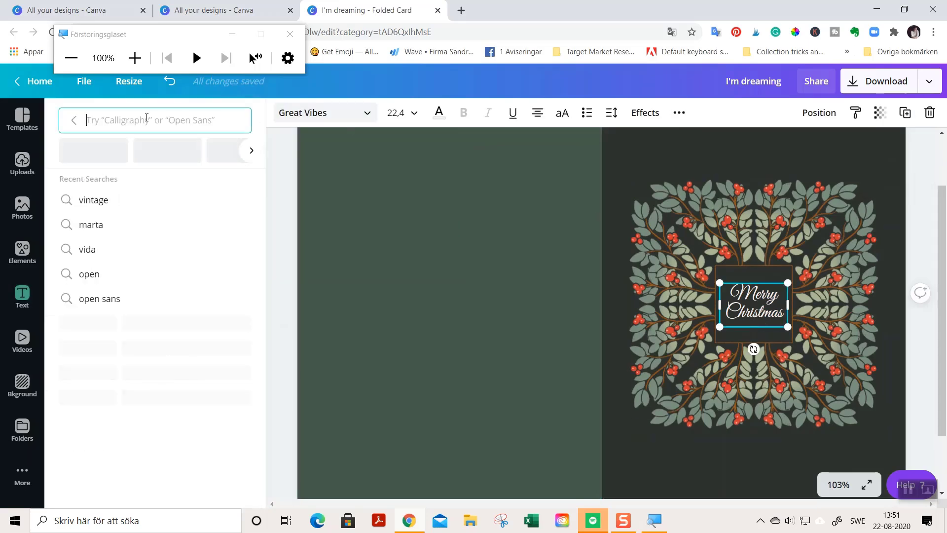
type("vin")
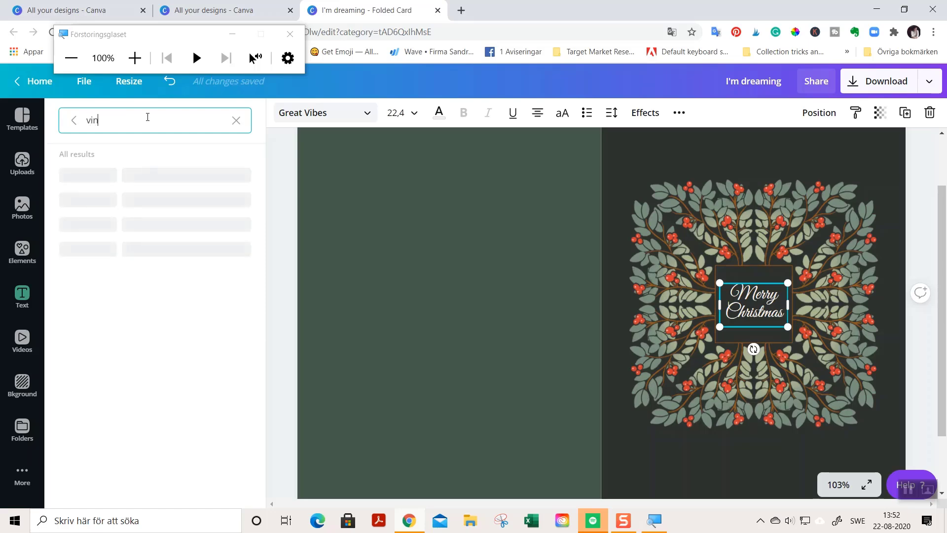
type("tage")
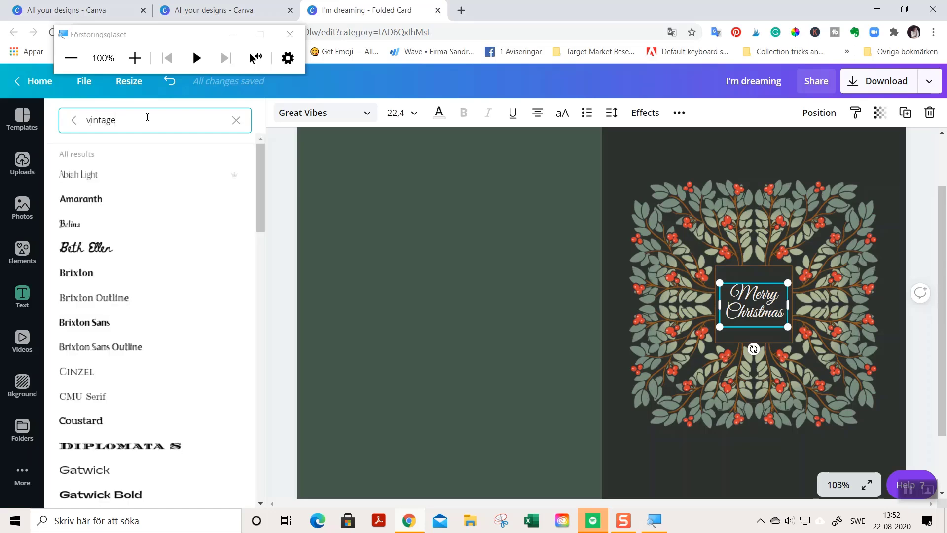
scroll(141, 413, "down", 3)
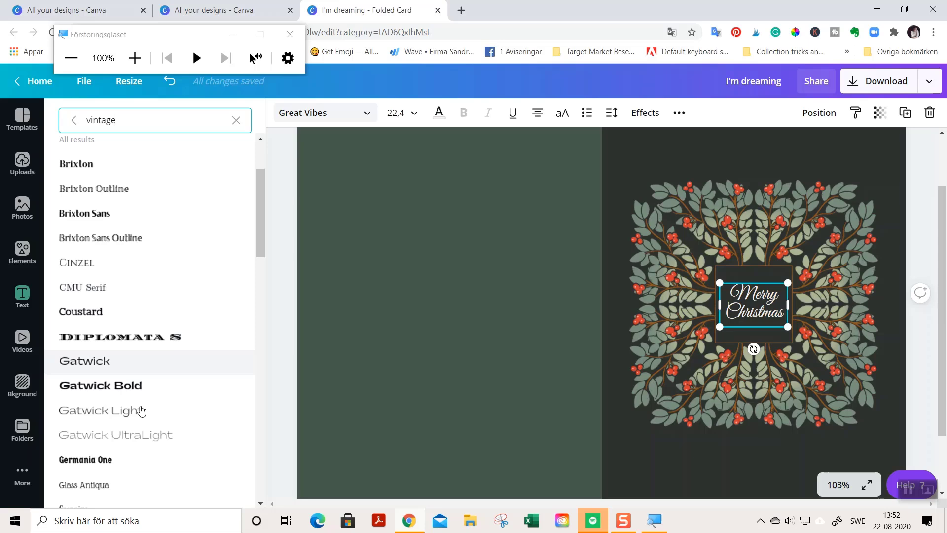
scroll(142, 410, "down", 5)
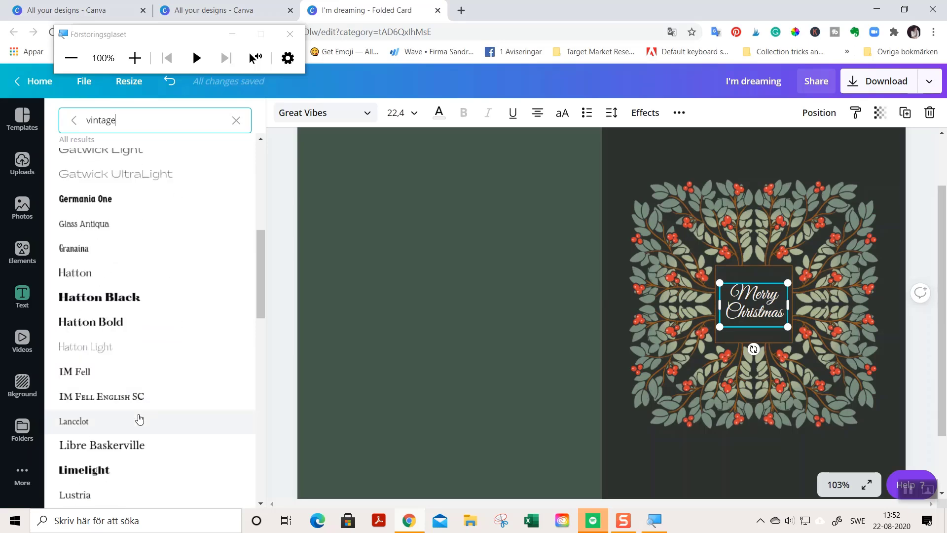
scroll(140, 418, "down", 1)
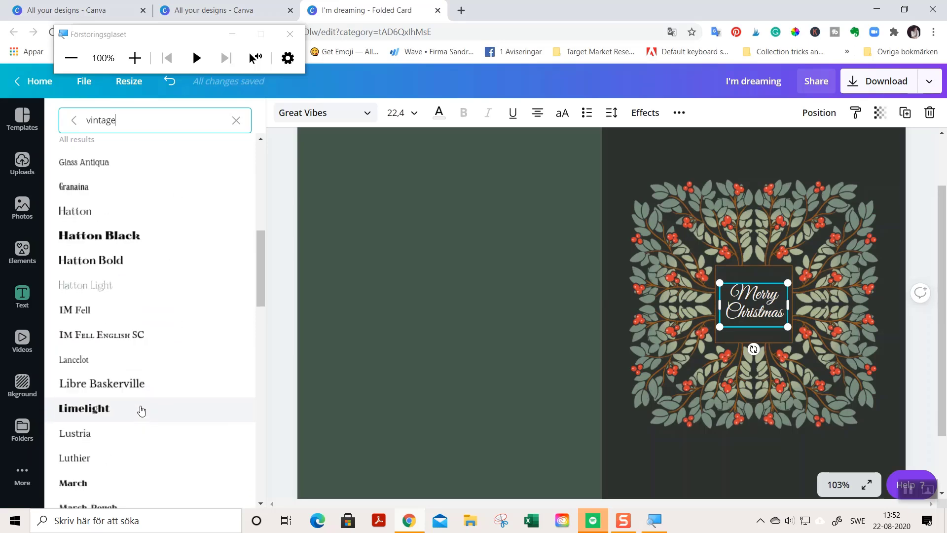
scroll(142, 411, "down", 1)
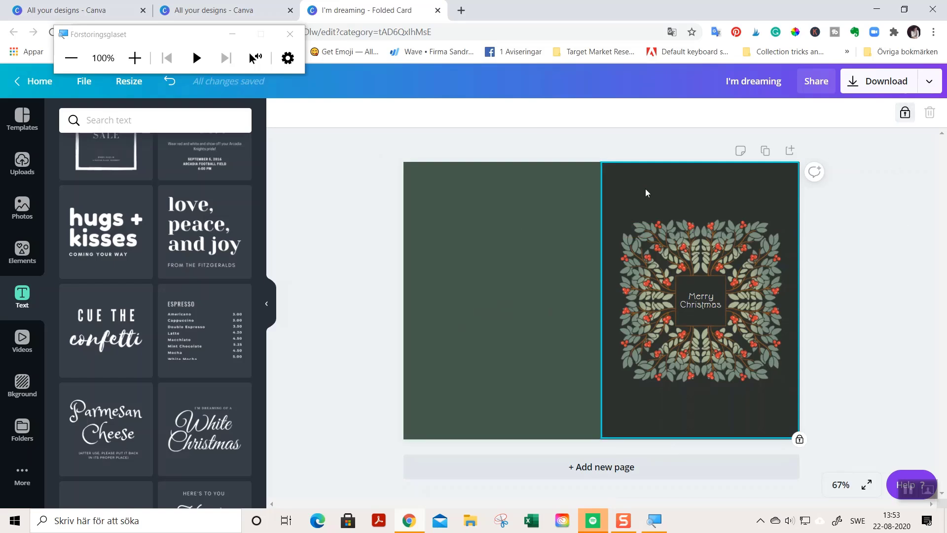
Stretch the green back rectangle past the fold and beyond the top and bottom edges.
left_click(522, 242)
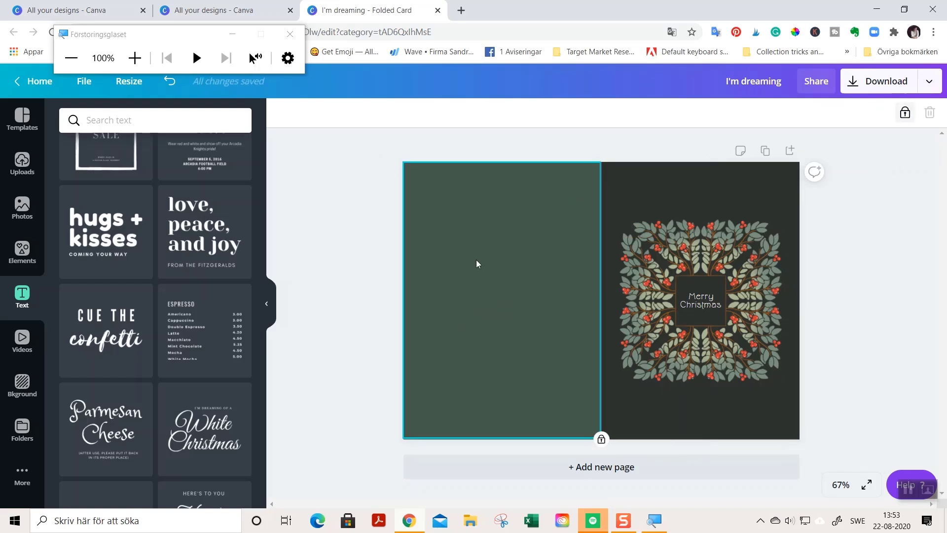
left_click(586, 301)
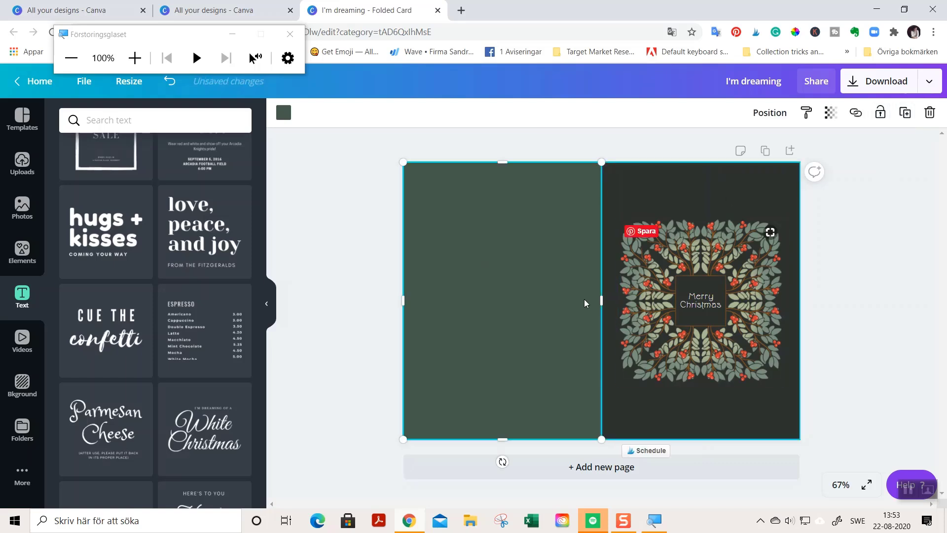
left_click_drag(605, 299, 641, 299)
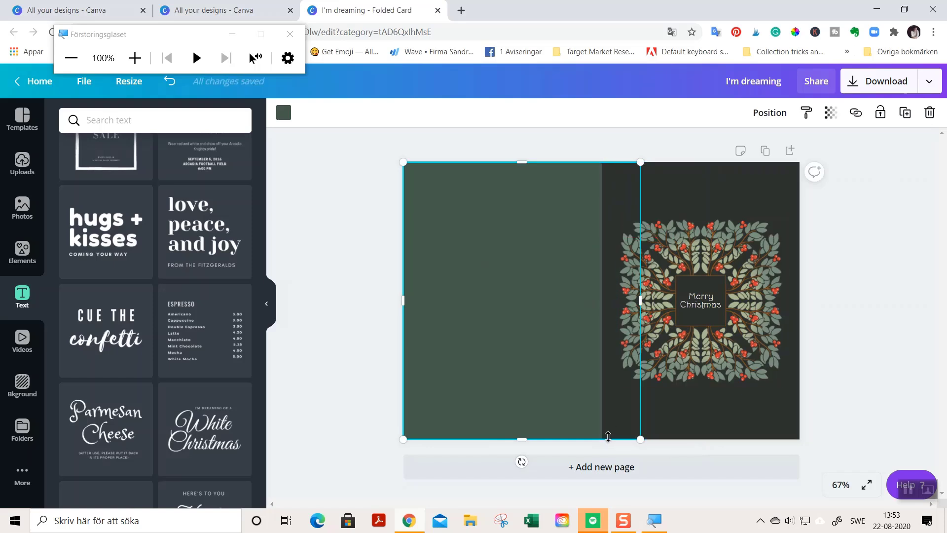
left_click(716, 276)
left_click(501, 201)
left_click_drag(522, 157, 522, 150)
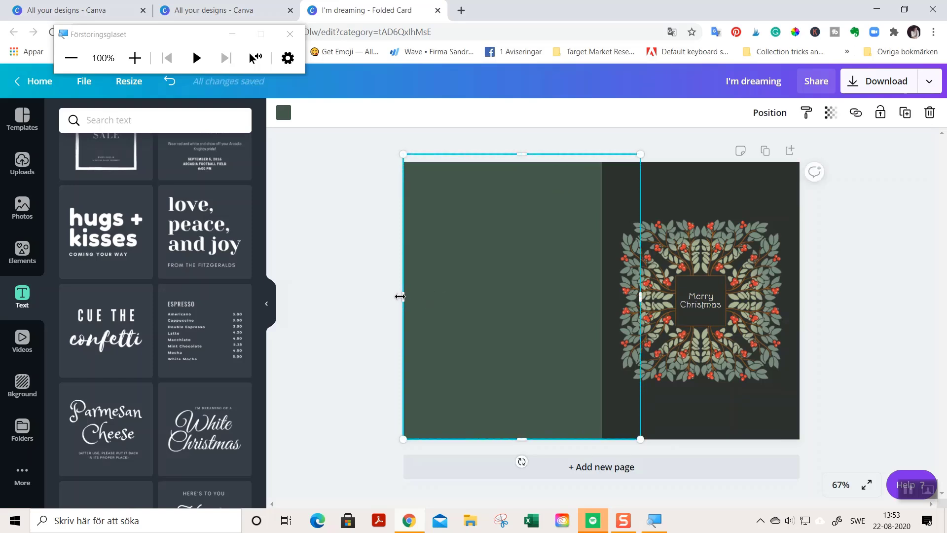
left_click_drag(394, 295, 388, 291)
left_click_drag(516, 439, 514, 444)
Extend the dark front panel past the top, right and bottom edges (about 5.2 × 7.2), then lock it.
left_click(681, 211)
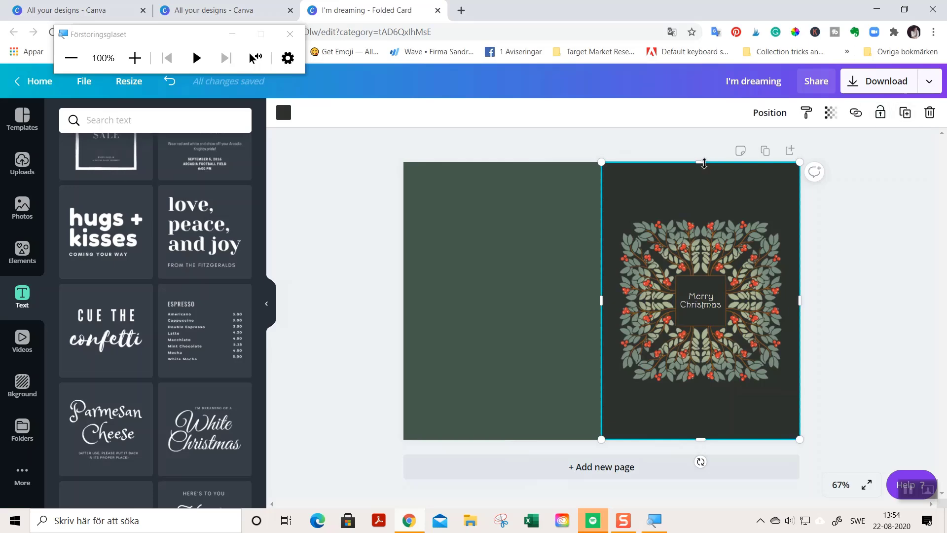
left_click_drag(704, 158, 704, 153)
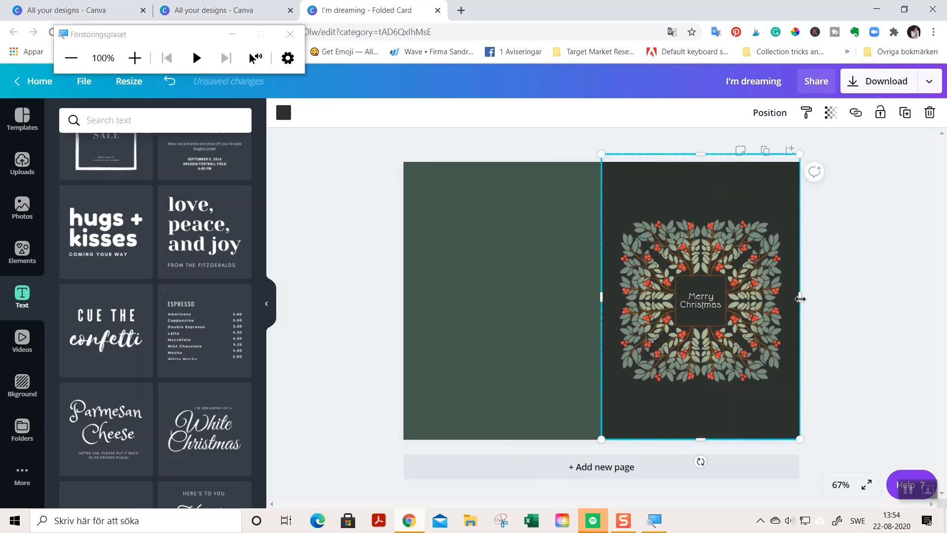
left_click_drag(800, 300, 809, 302)
left_click_drag(706, 439, 707, 448)
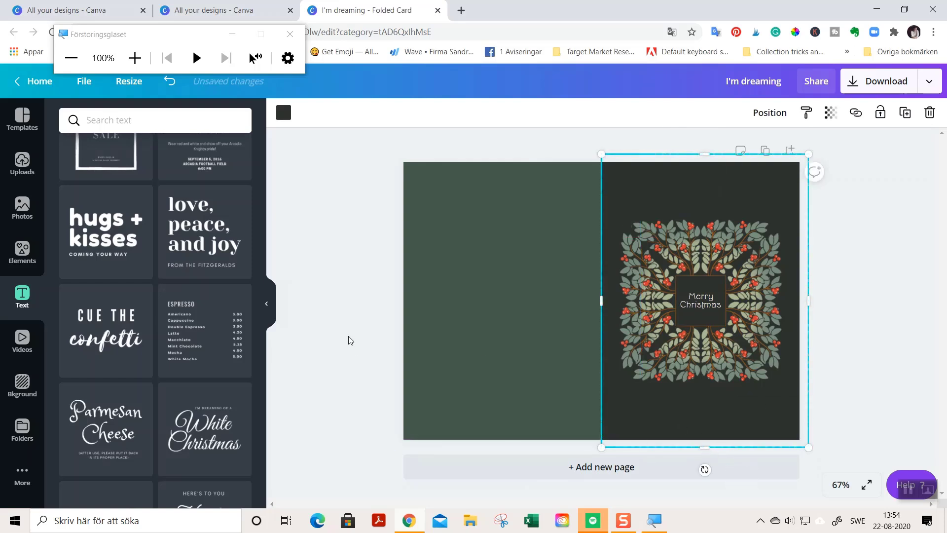
left_click(431, 264)
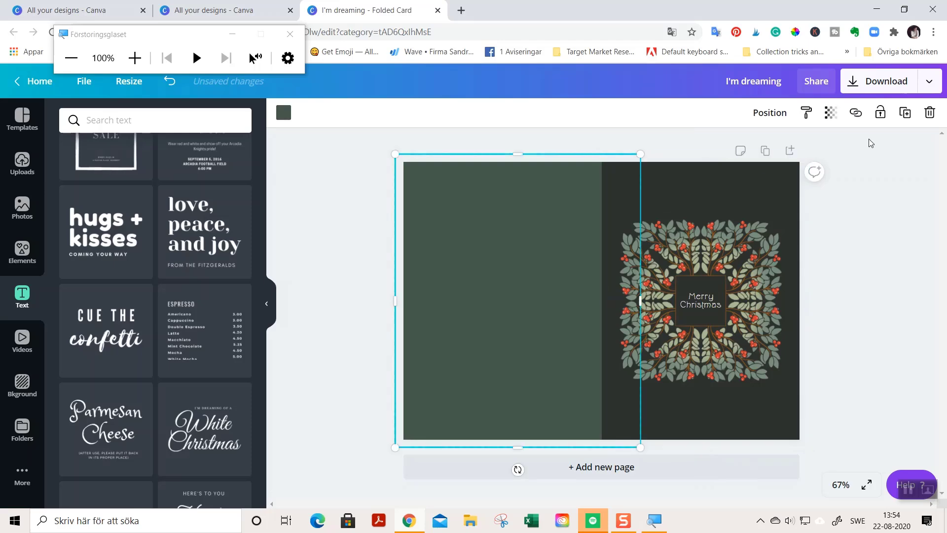
left_click(783, 184)
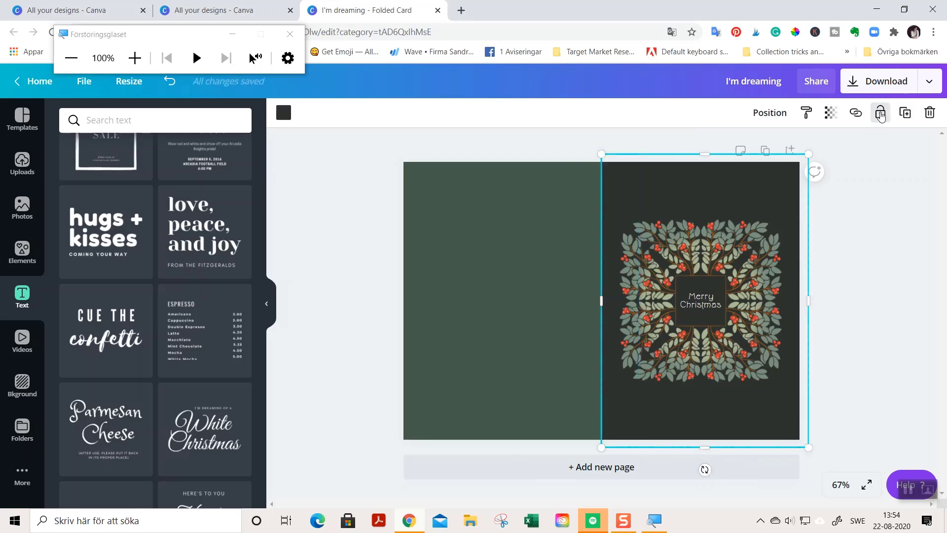
left_click(881, 113)
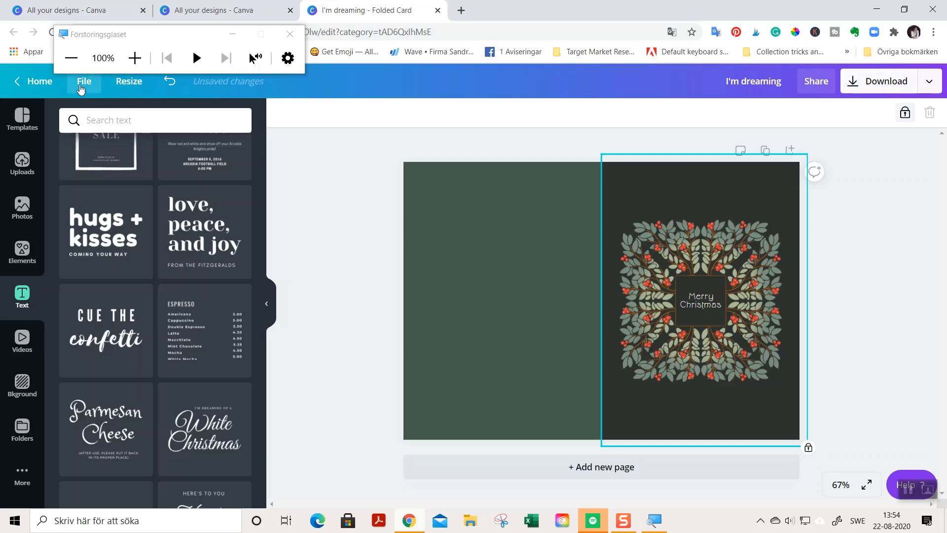
Turn on Show print bleed from the File menu to display the bleed guides.
left_click(83, 87)
left_click(127, 271)
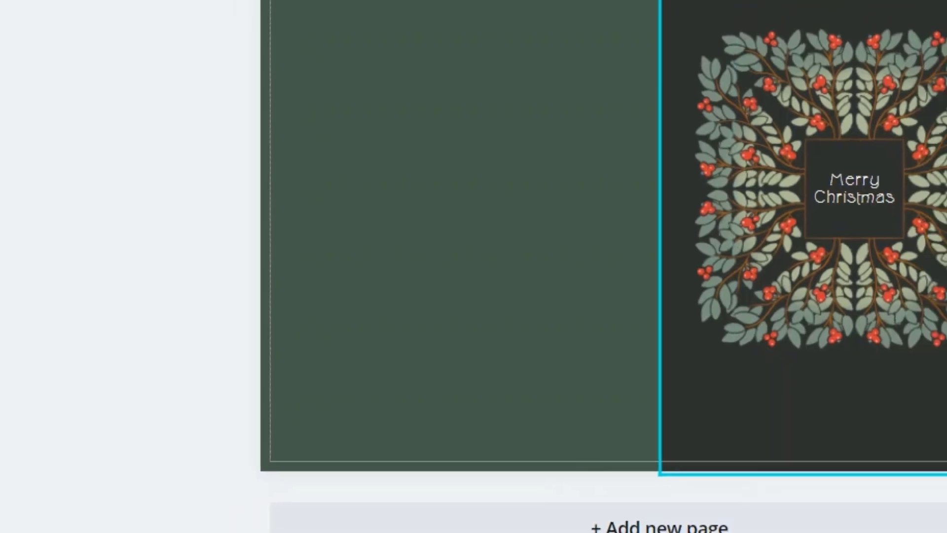
Download the card as a PDF Print file with crop marks and bleed enabled.
left_click(930, 40)
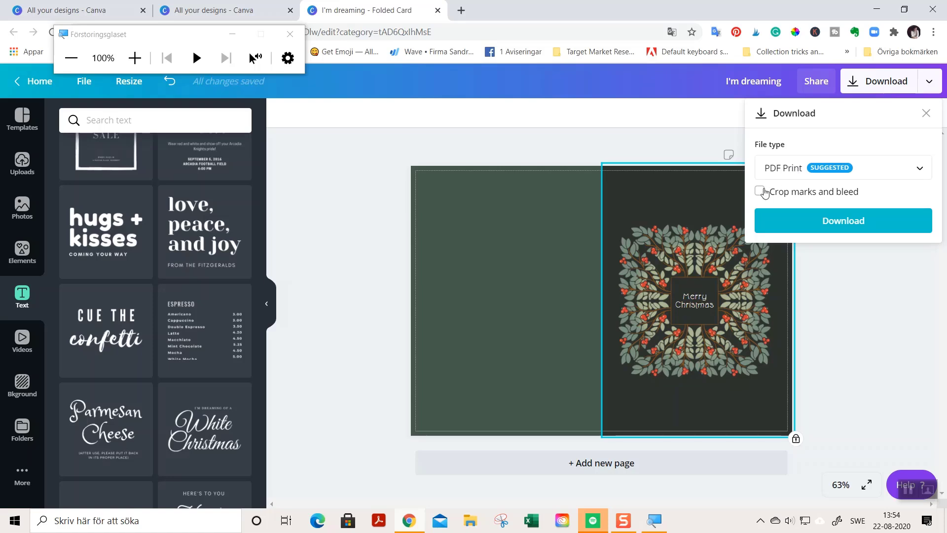
left_click(761, 192)
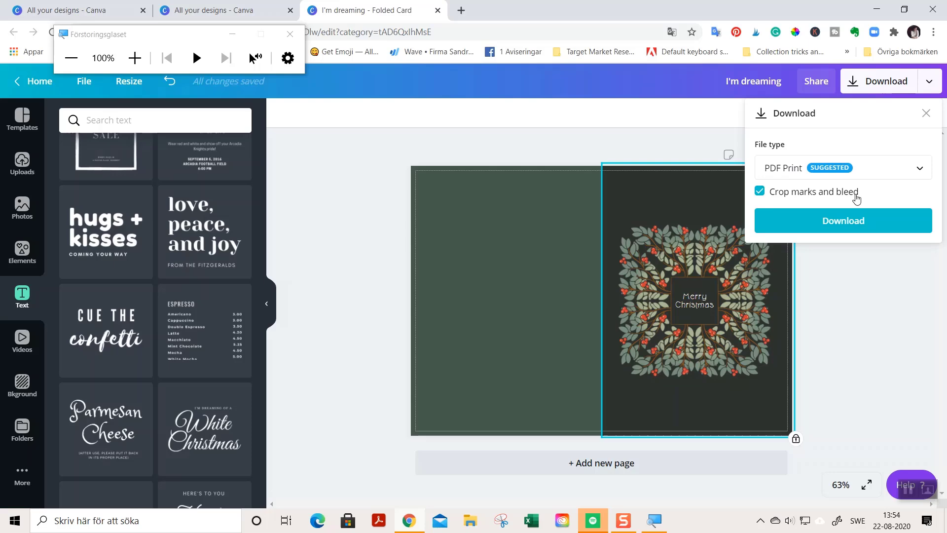
left_click(866, 223)
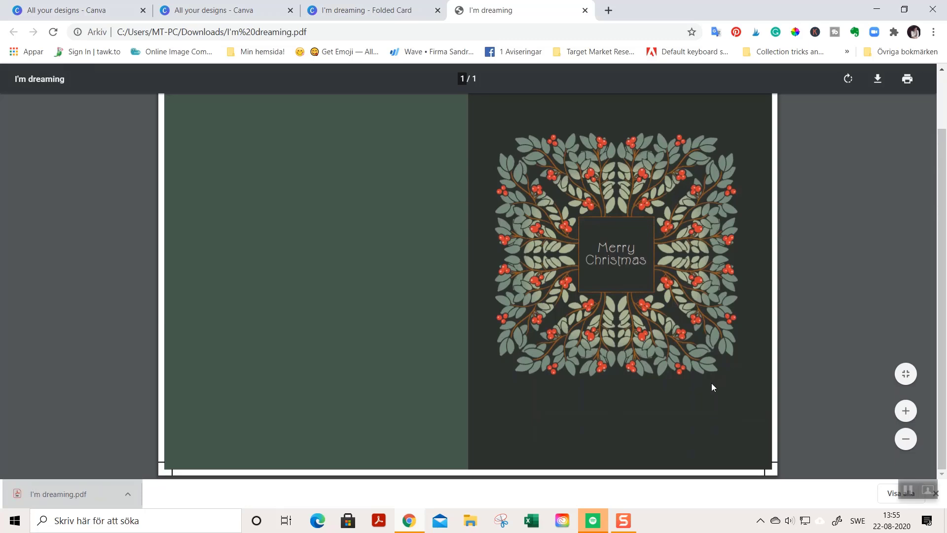
scroll(711, 389, "up", 3)
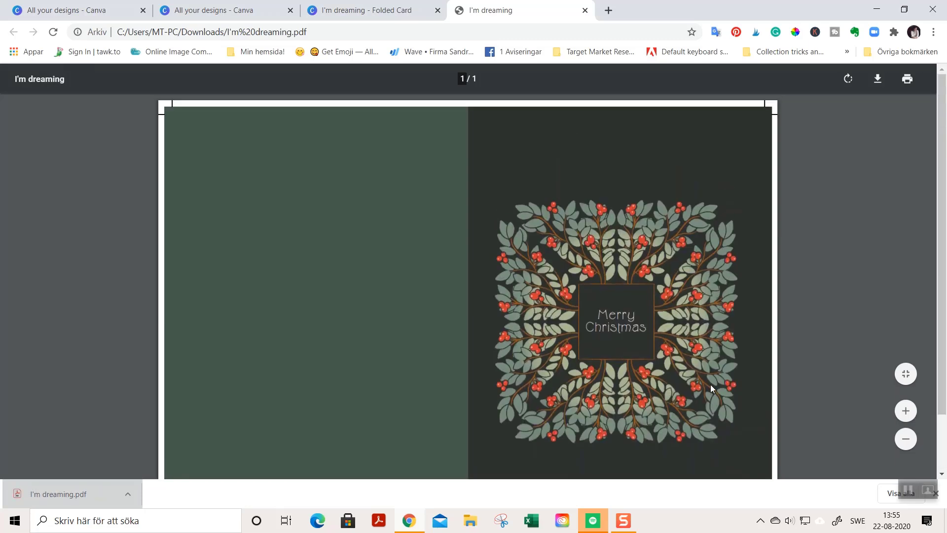